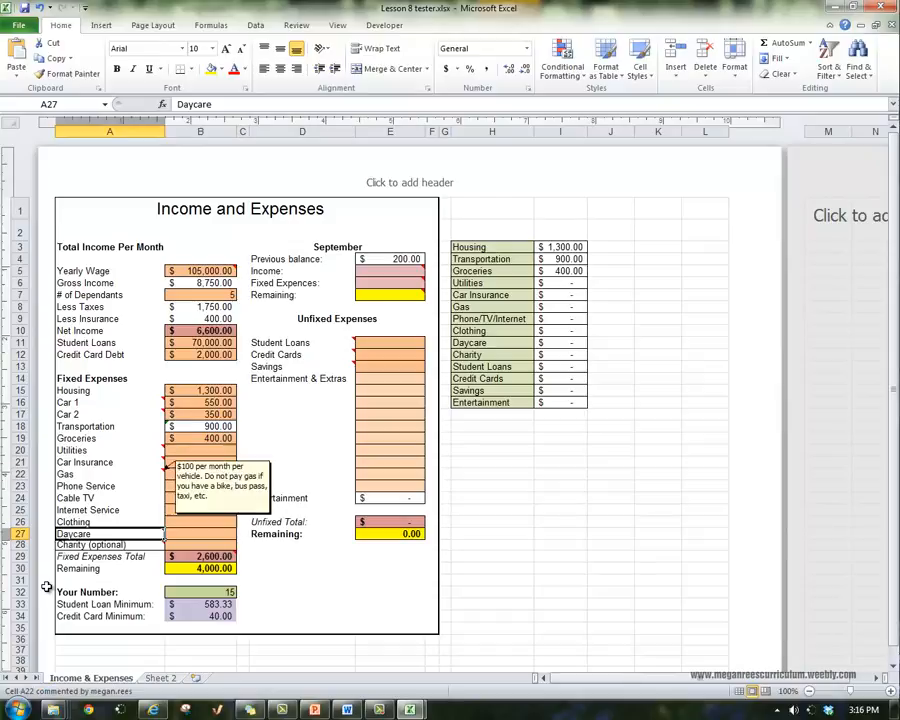
Check the note on Utilities, and enter the formula =B15*.15 in B20 to calculate Utilities as 15% of Housing
key("Down")
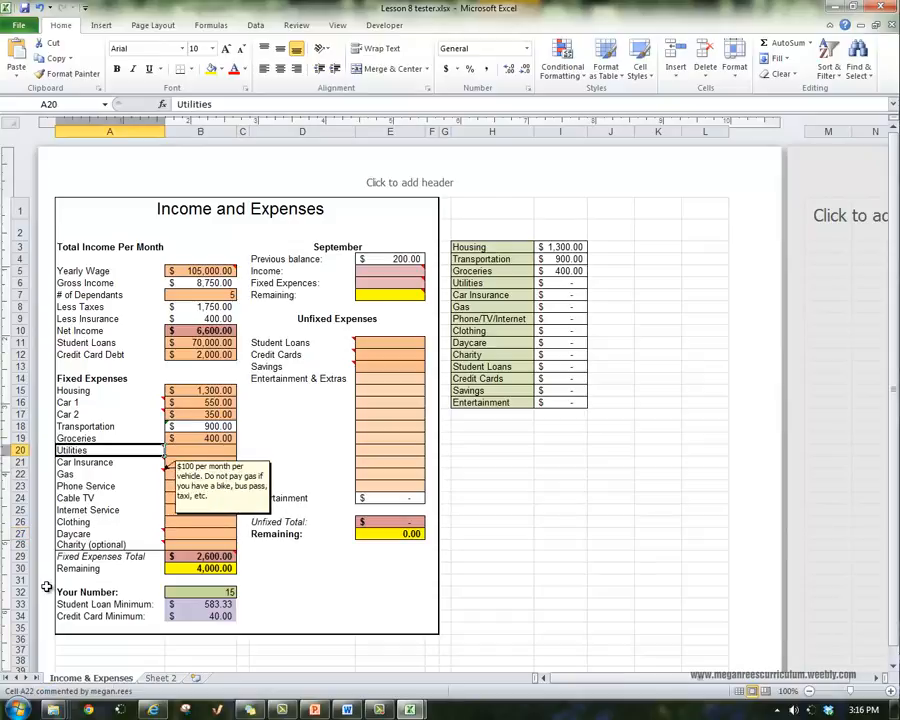
key("Down")
key("Up")
key("Up")
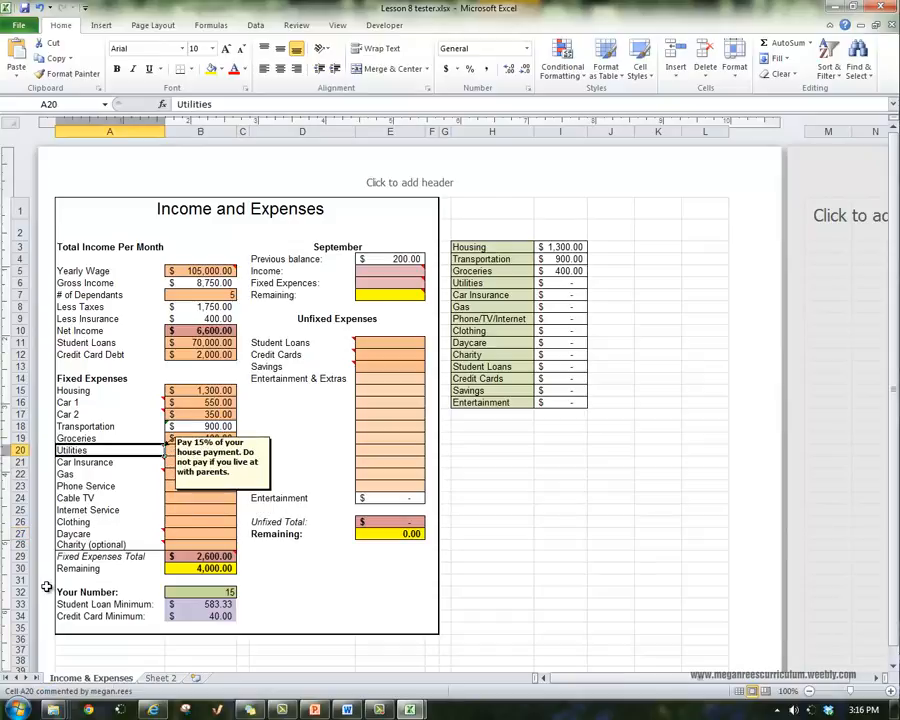
key("Right")
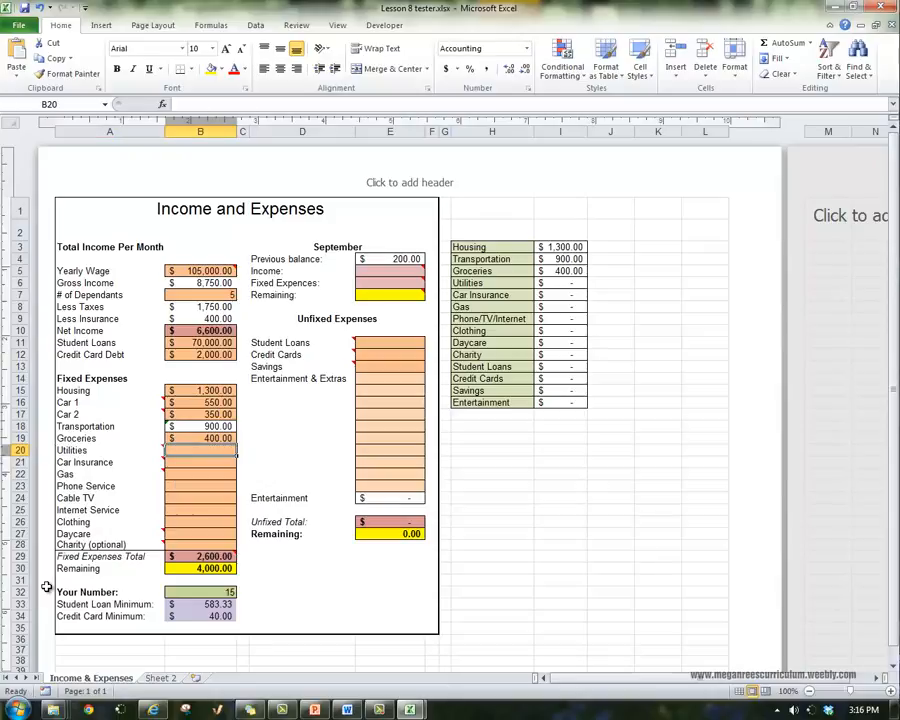
key("Left")
key("Up")
key("Down")
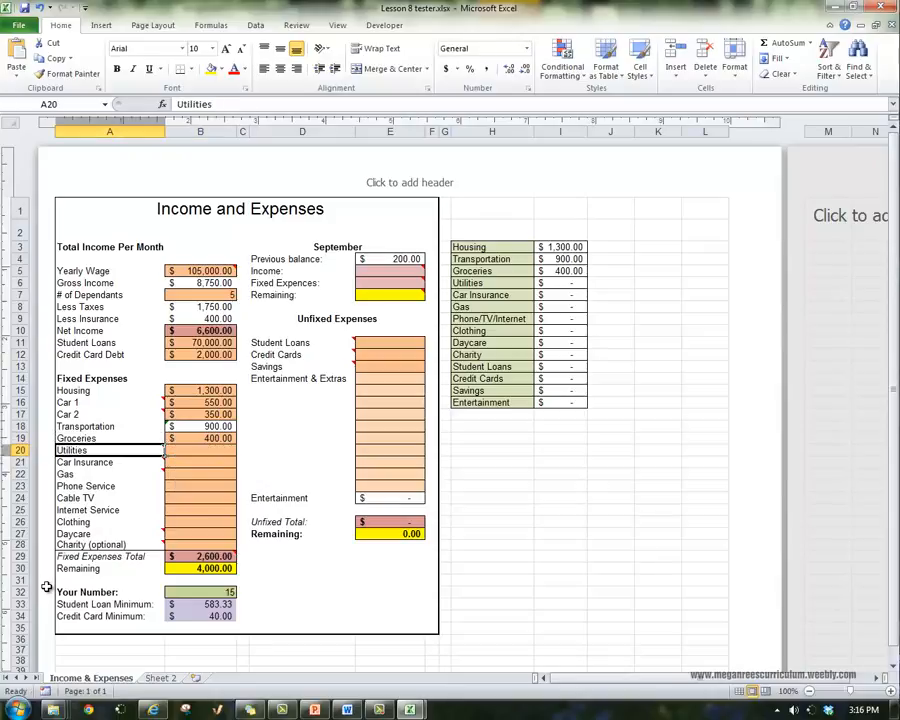
key("Right")
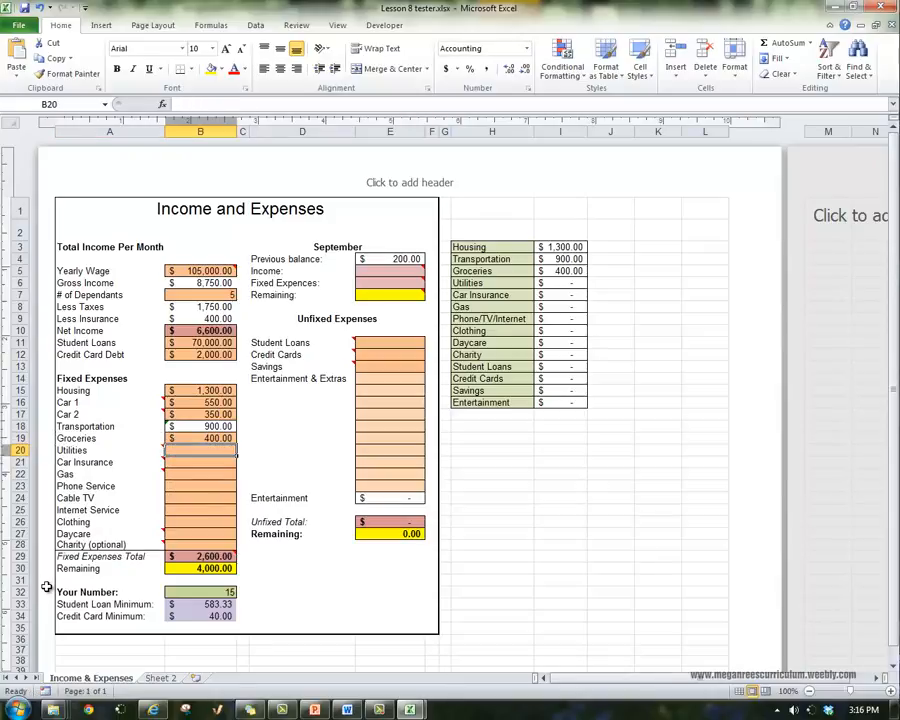
type("=")
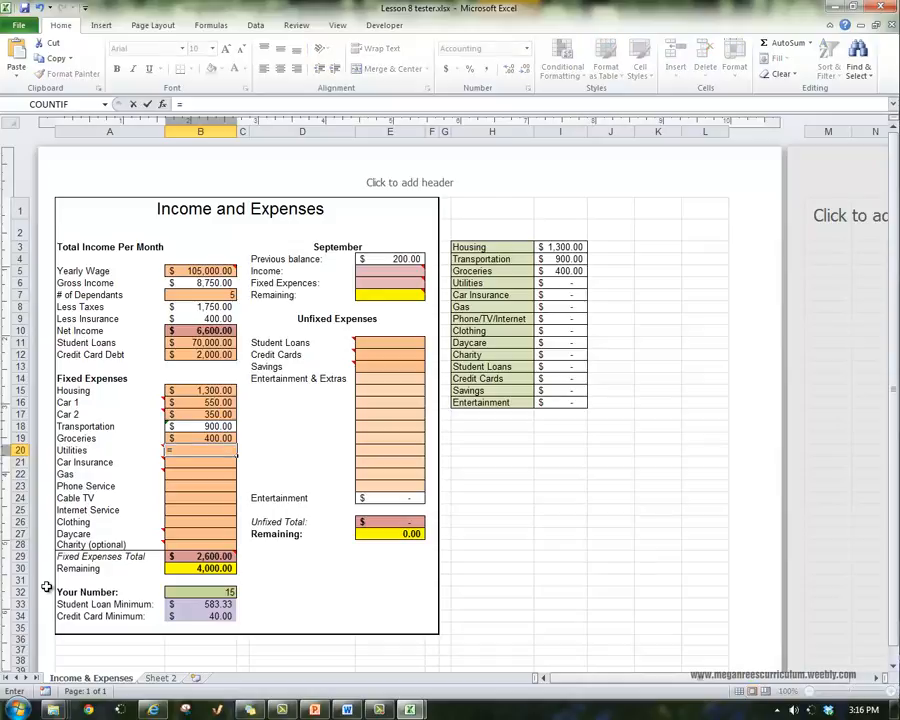
key("Up")
key("Up")
key("Up")
key("Up")
key("Up")
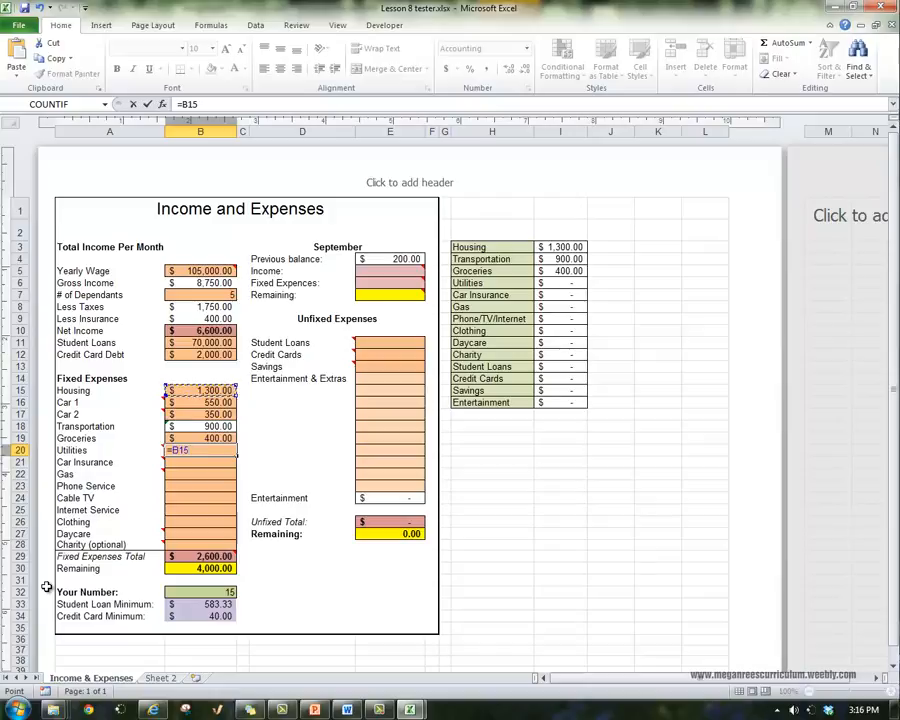
type("*.15")
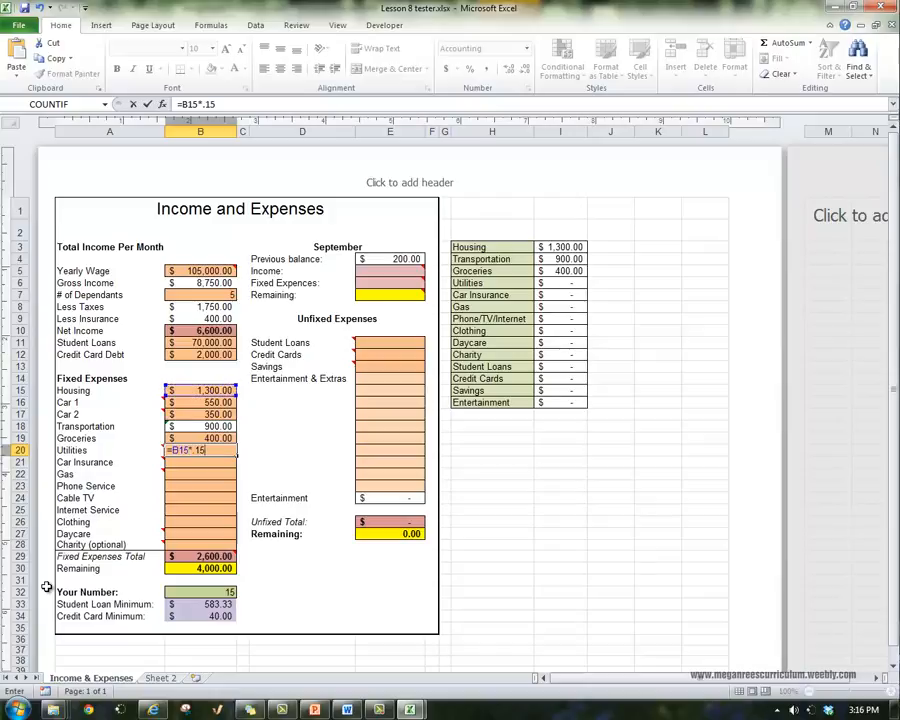
key("Return")
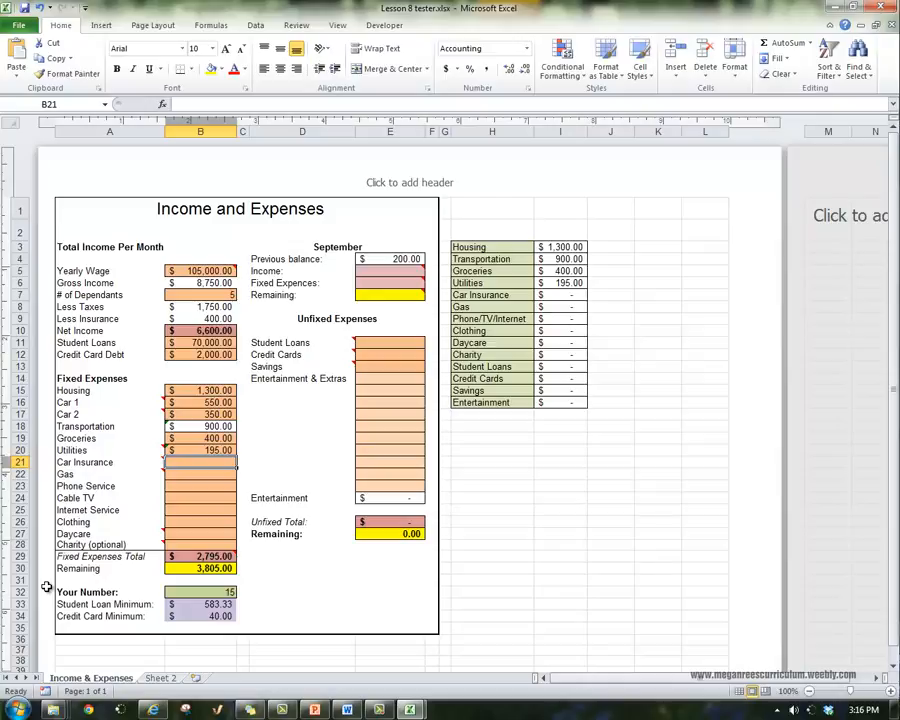
Calculate Car Insurance in B21 as 20% of Transportation with the formula =B18*.20
mouse_move(110, 462)
type("=")
key("Up")
key("Up")
key("Up")
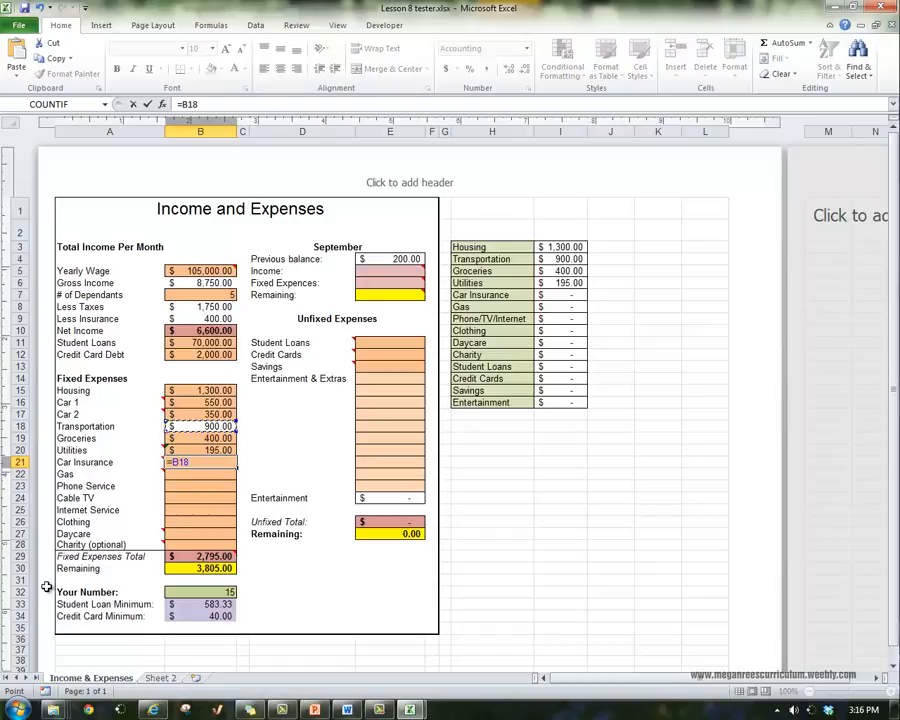
type("*.20")
key("Return")
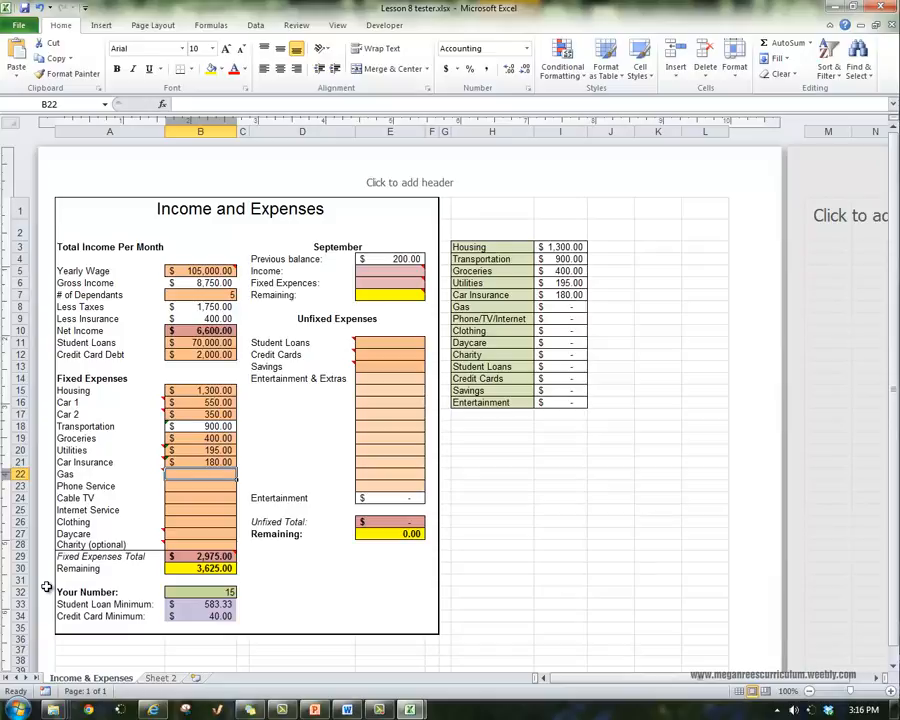
Review the two car payments and the note on Gas, and enter 100 as the Gas expense in B22
key("Up")
key("Up")
key("Up")
key("Up")
key("Up")
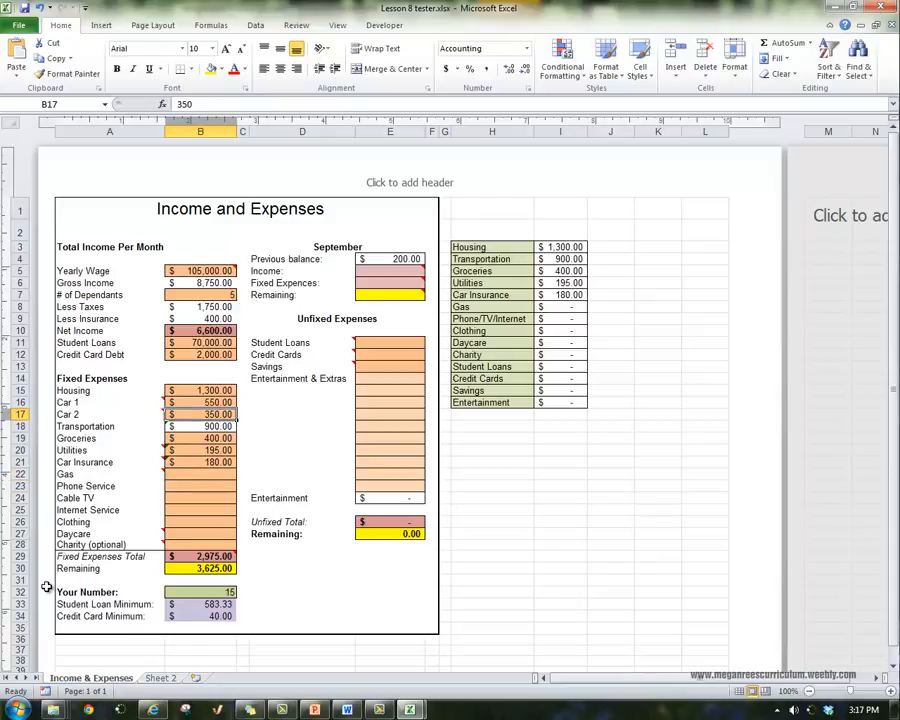
key("Up")
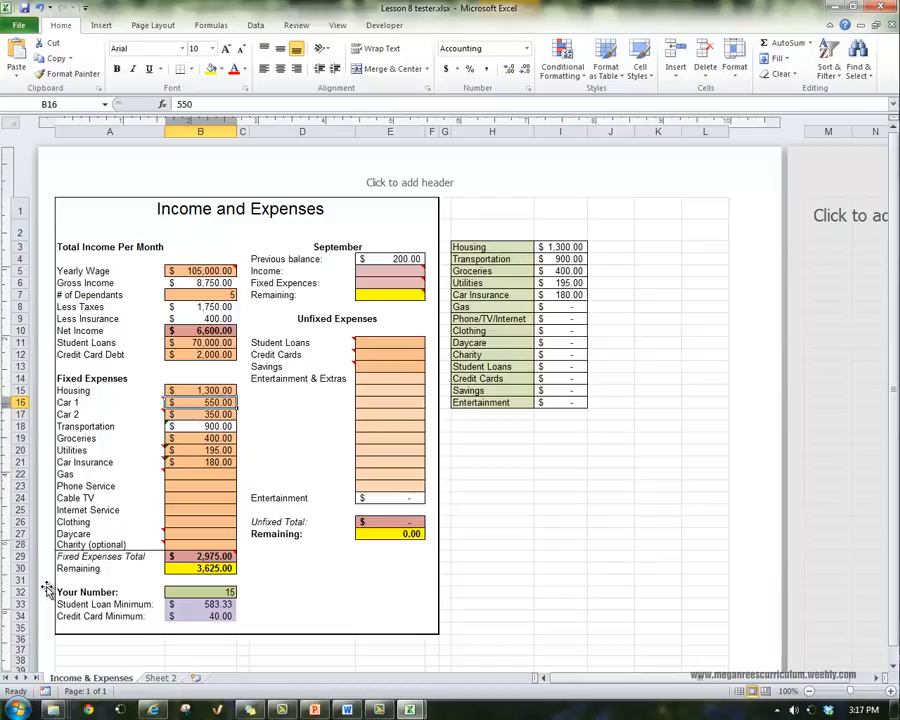
key("Down")
key("Down")
key("Down")
key("Down")
key("Down")
key("Down")
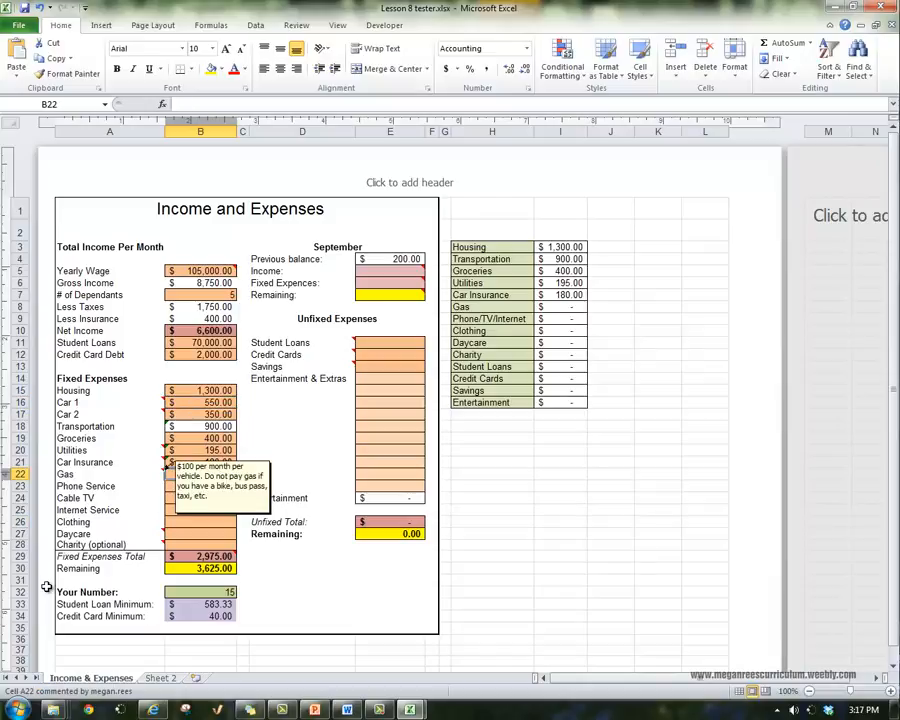
type("100")
key("Return")
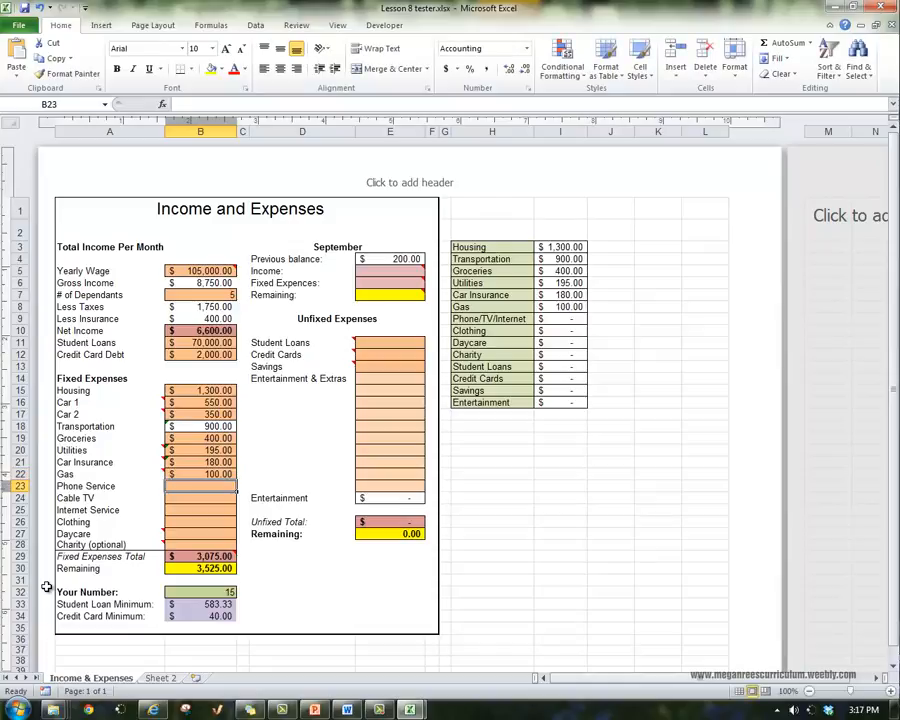
Fill in the media service expenses in B23:B25: 120 for Phone Service, 40 for Cable TV and 120 for Internet Service
key("Down")
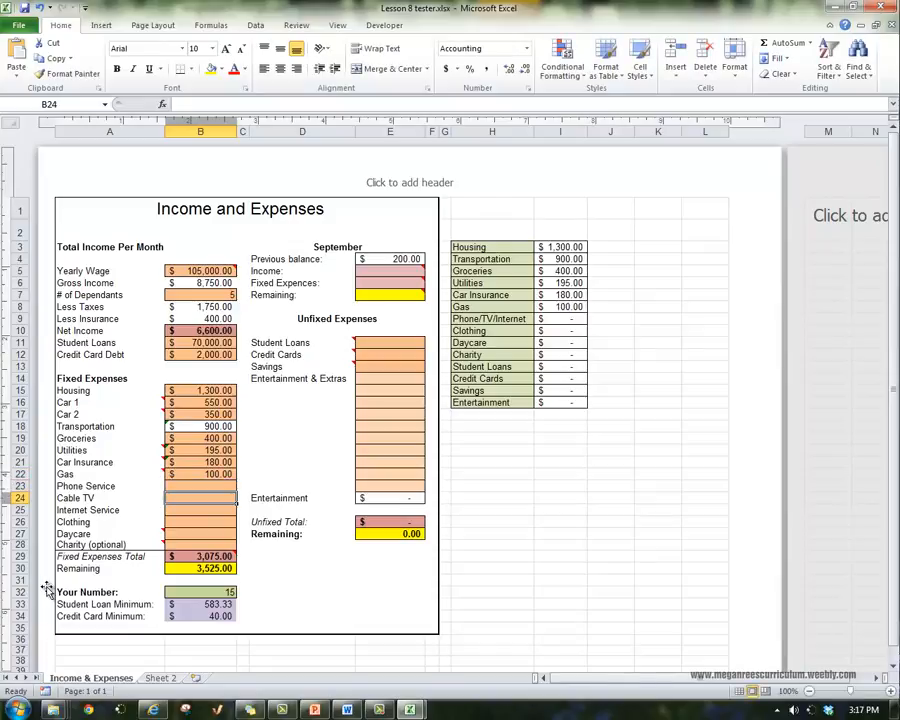
key("Up")
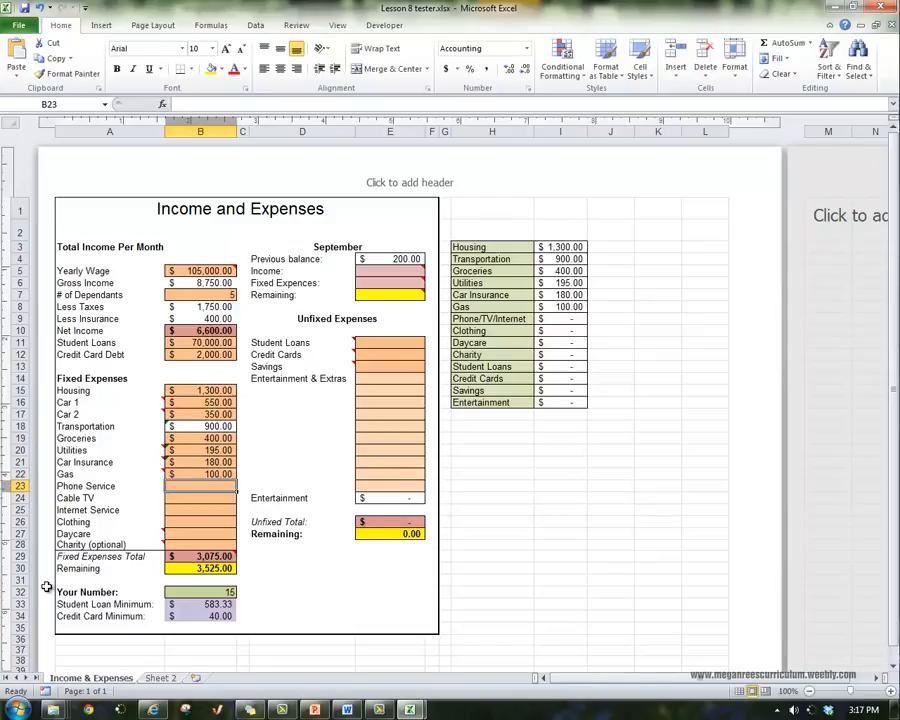
key("Left")
key("shift+Down")
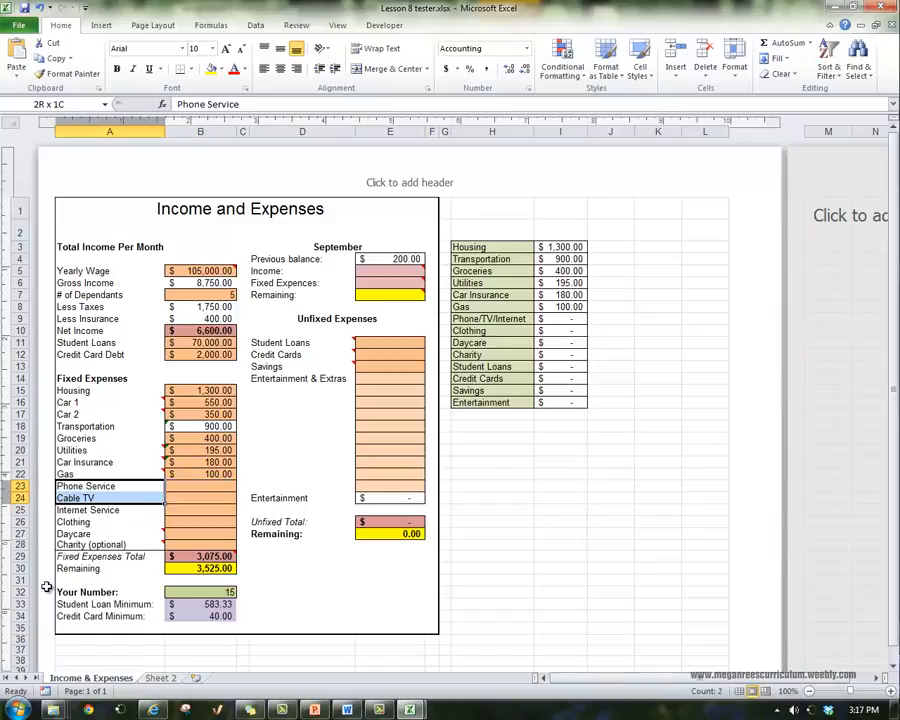
key("shift+Down")
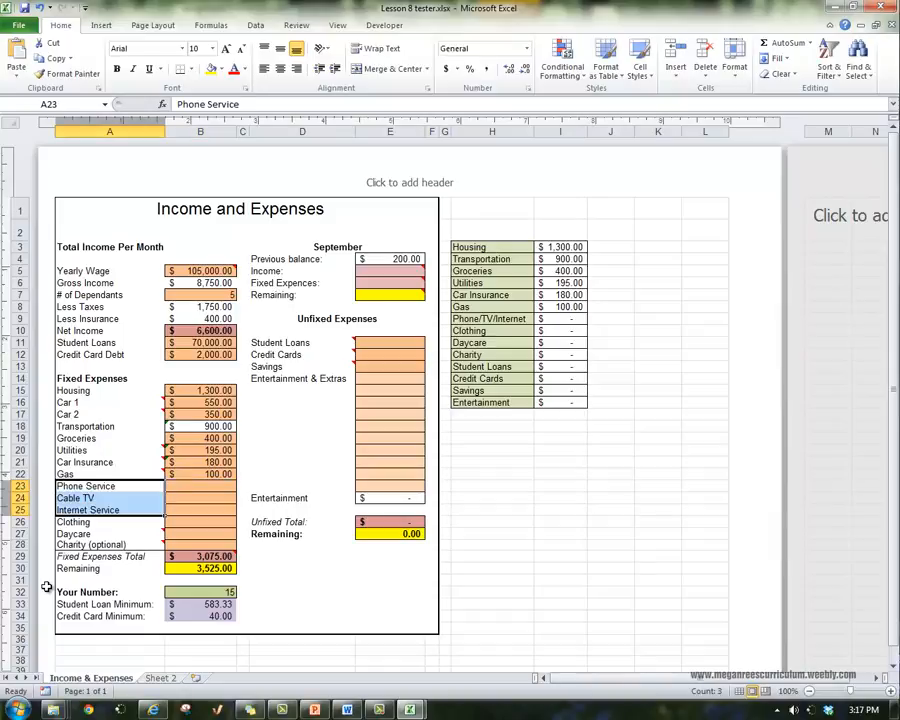
key("Right")
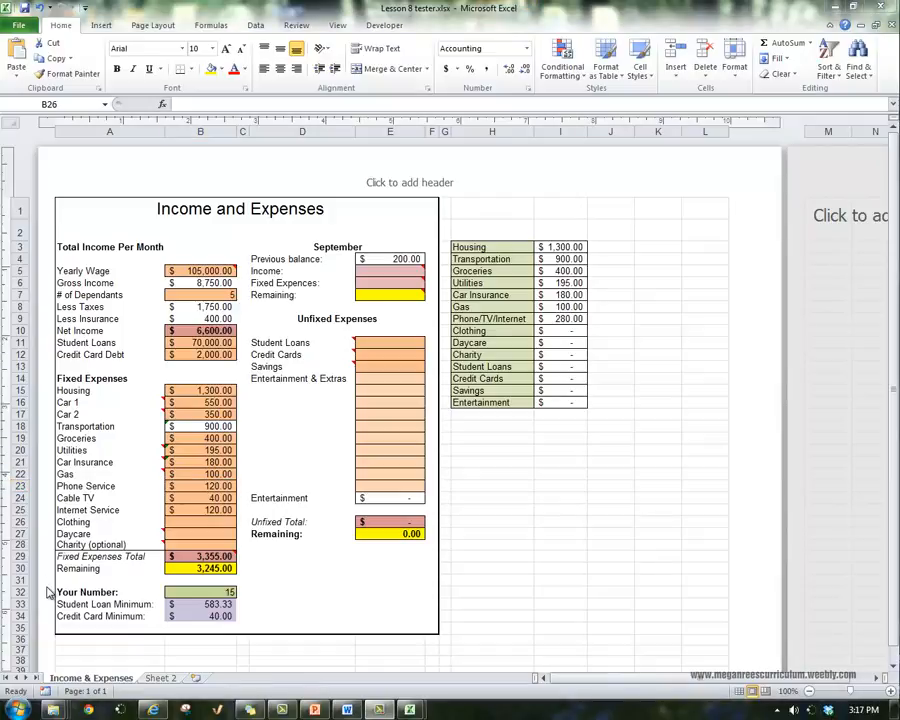
key("Up")
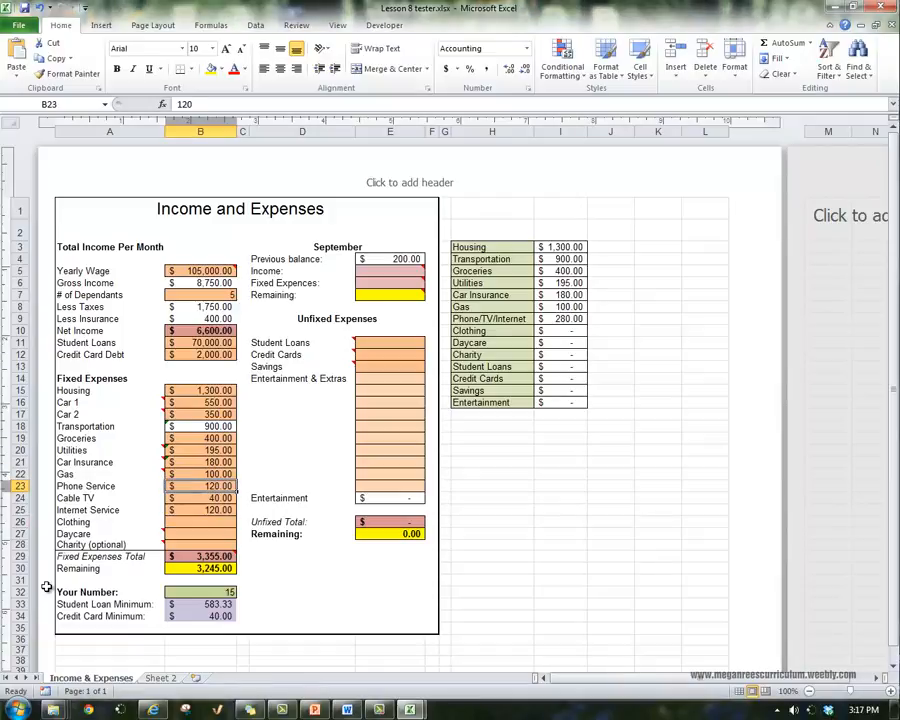
key("Down")
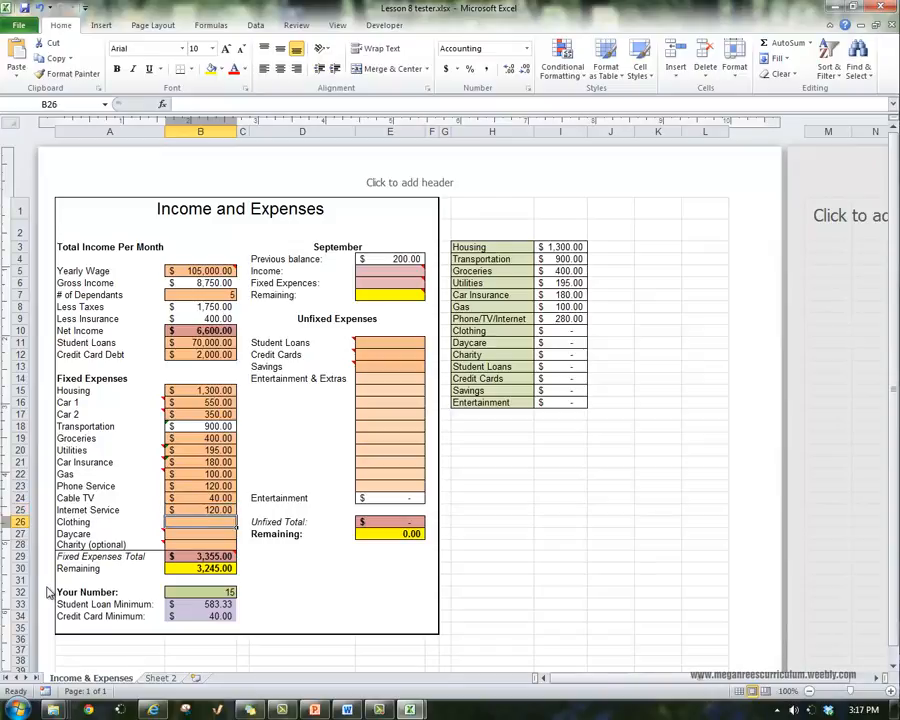
Look up the clothing prices in the PowerPoint wish list, and enter 125 for Clothing in B26 of the Excel budget
key("alt+Tab")
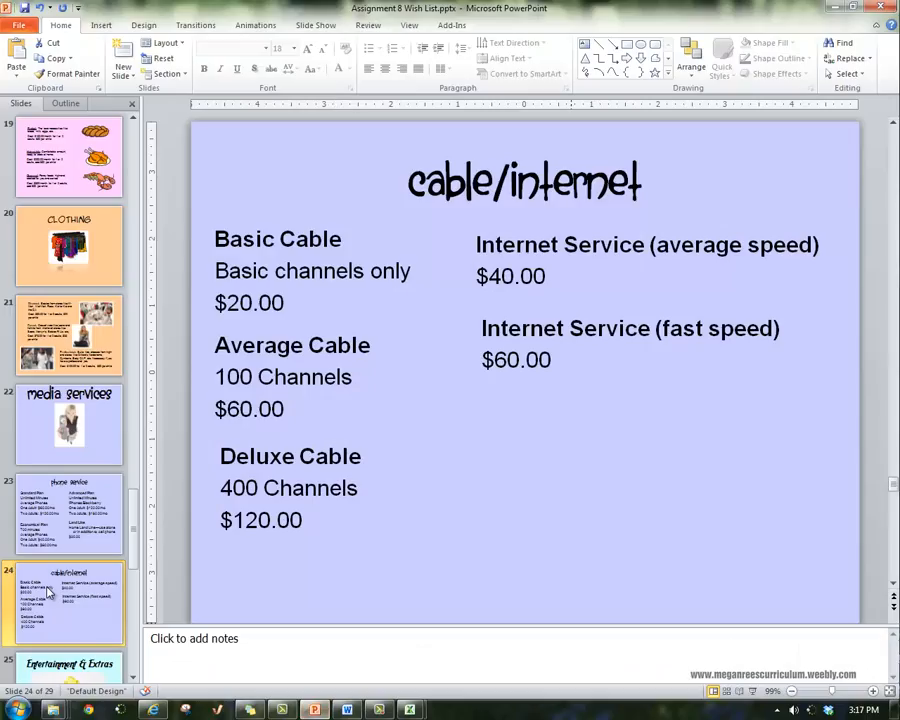
key("Up")
key("Up")
key("Up")
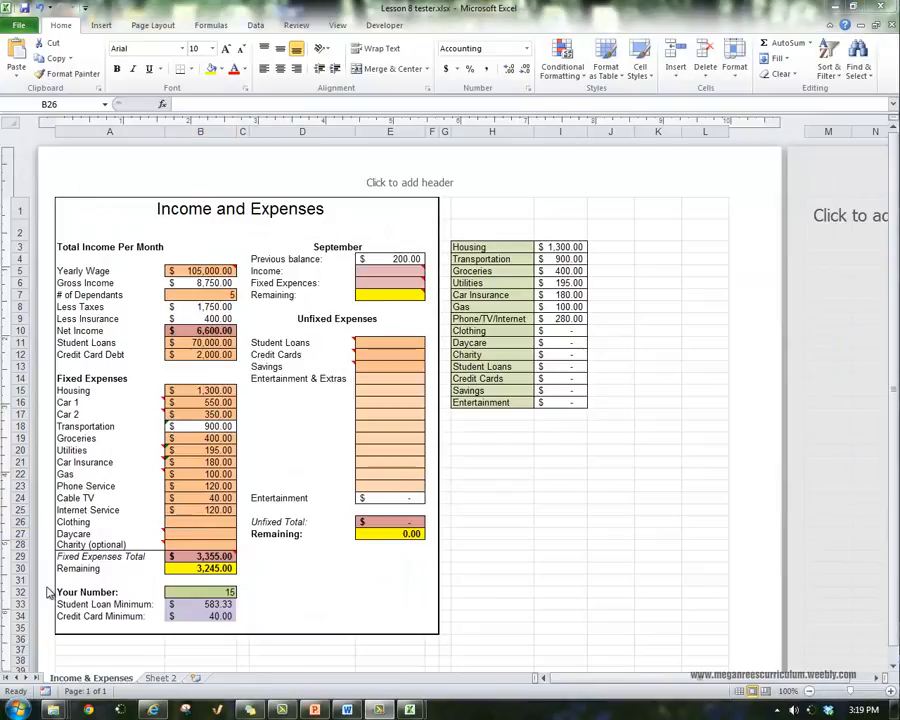
type("125")
key("Return")
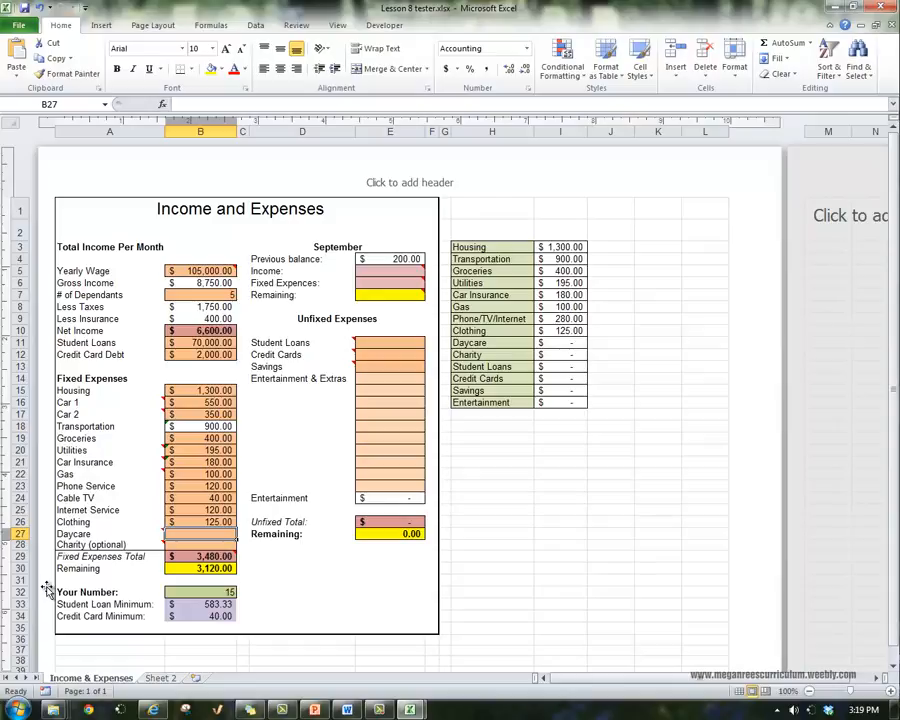
Check the Daycare note and the daycare entry for number 15 on Sheet 2, and enter 900 for Daycare in B27
mouse_move(109, 534)
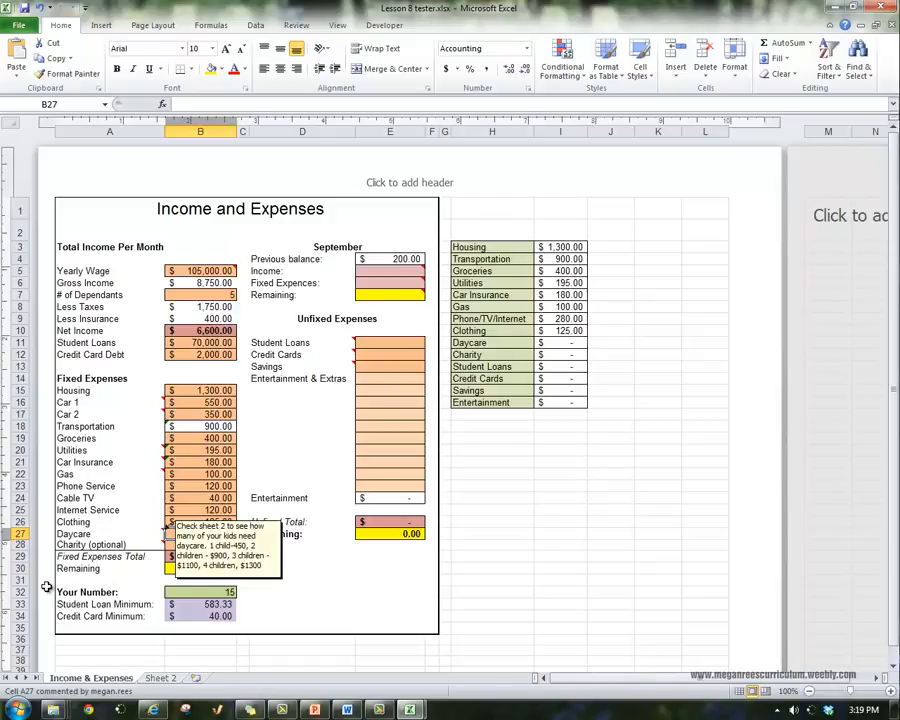
key("ctrl+Page_Down")
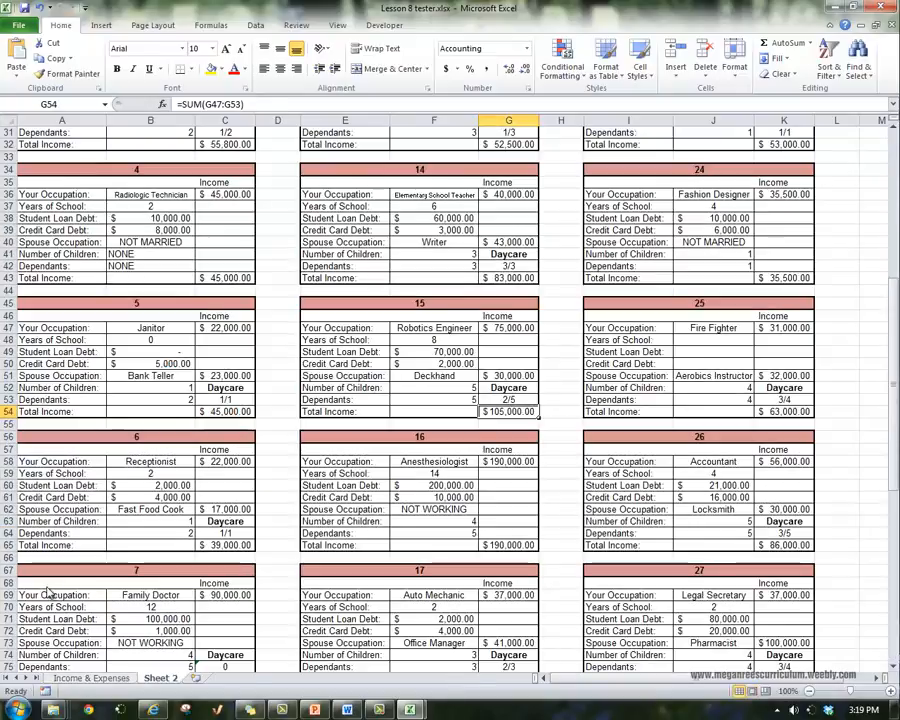
key("ctrl+Page_Up")
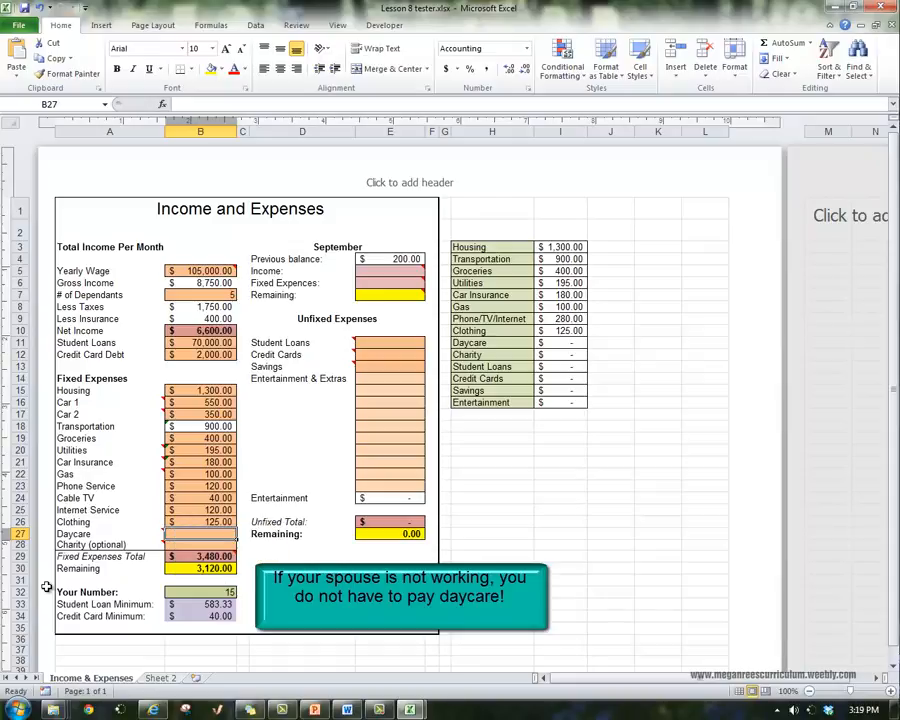
type("900")
key("Return")
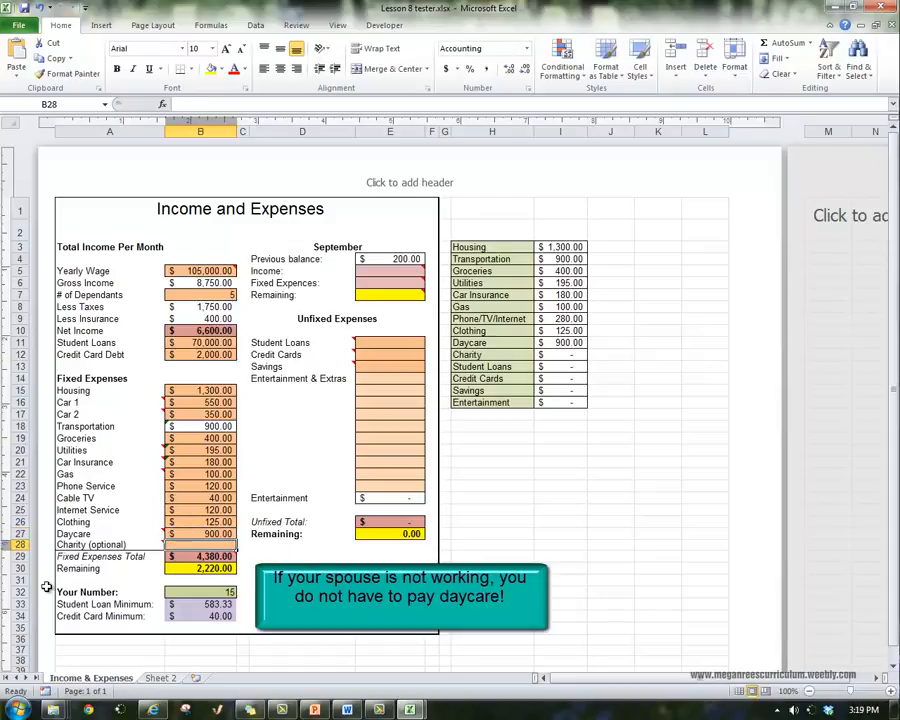
Read the note on Charity, and enter the formula =B10*.1 in B28 to donate 10% of Net Income
key("Down")
key("Right")
key("Right")
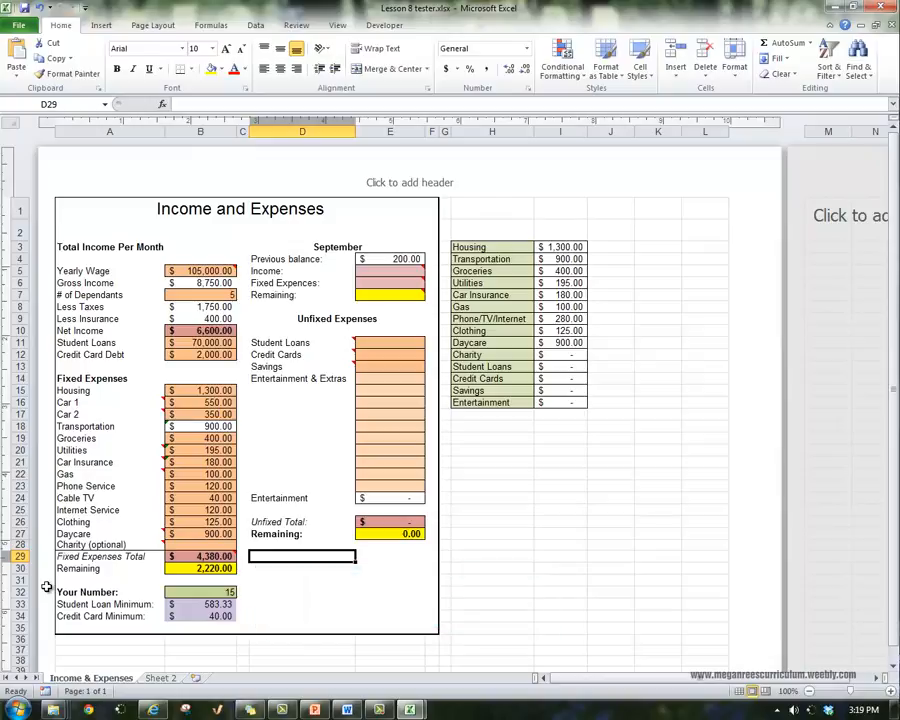
key("Left")
key("Left")
key("Left")
key("Up")
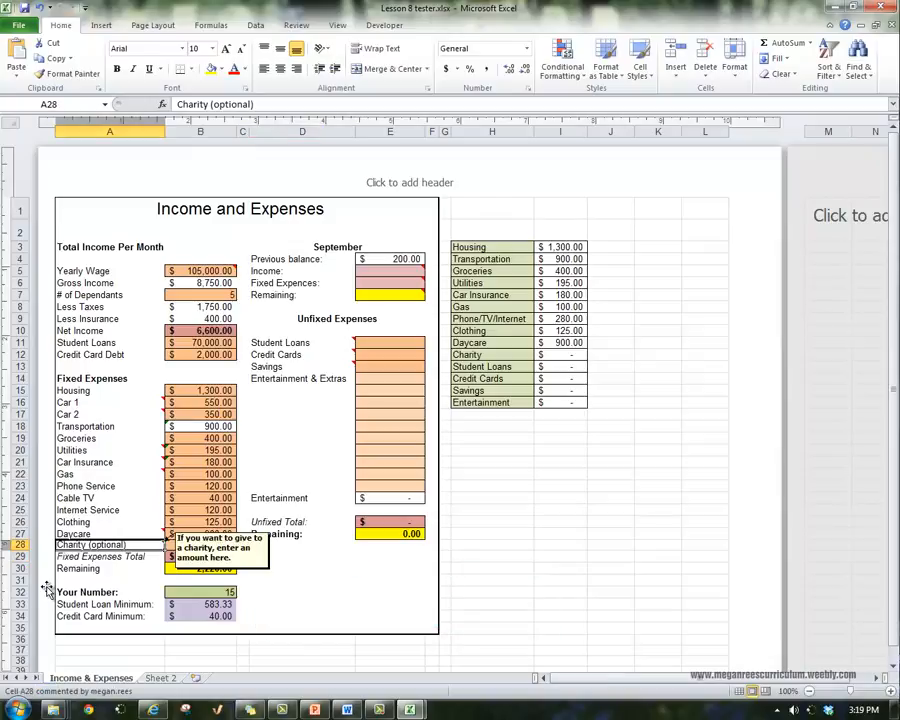
key("Down")
key("Right")
key("Up")
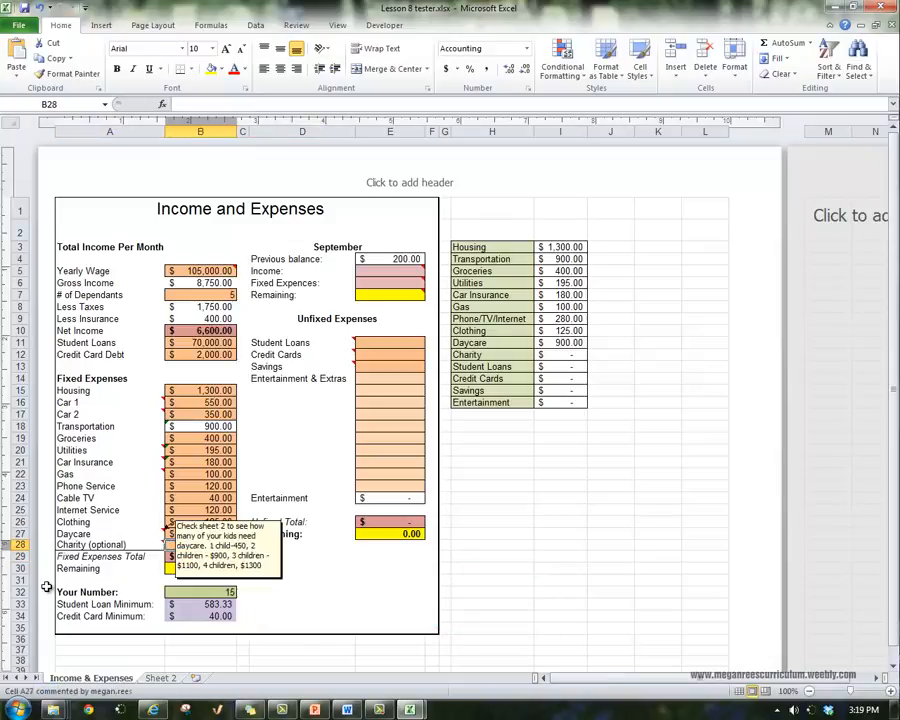
type("=")
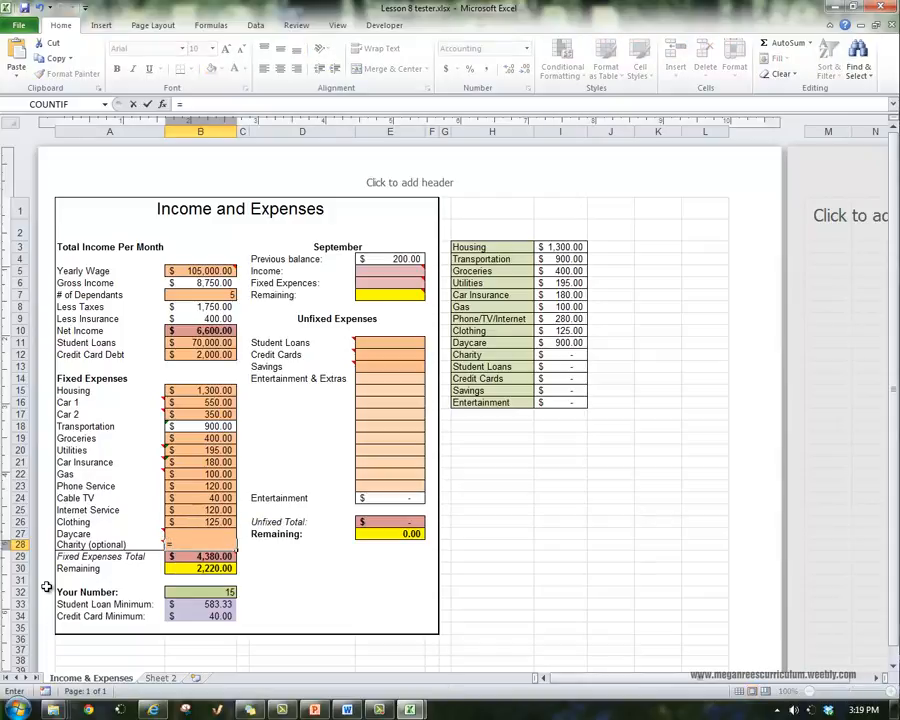
type("B10*")
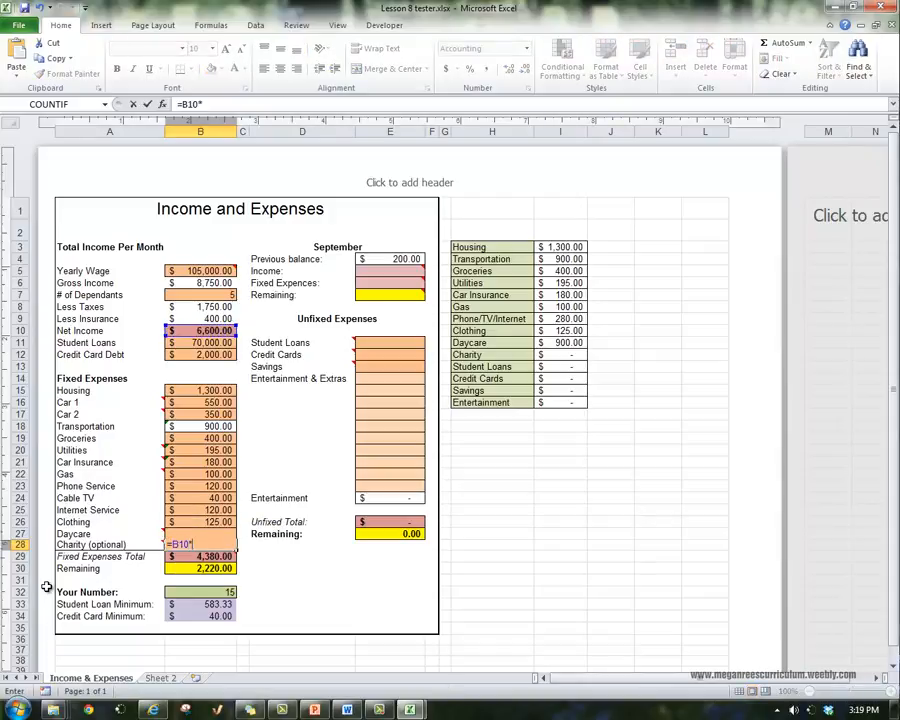
type(".1")
key("Return")
left_click(302, 438)
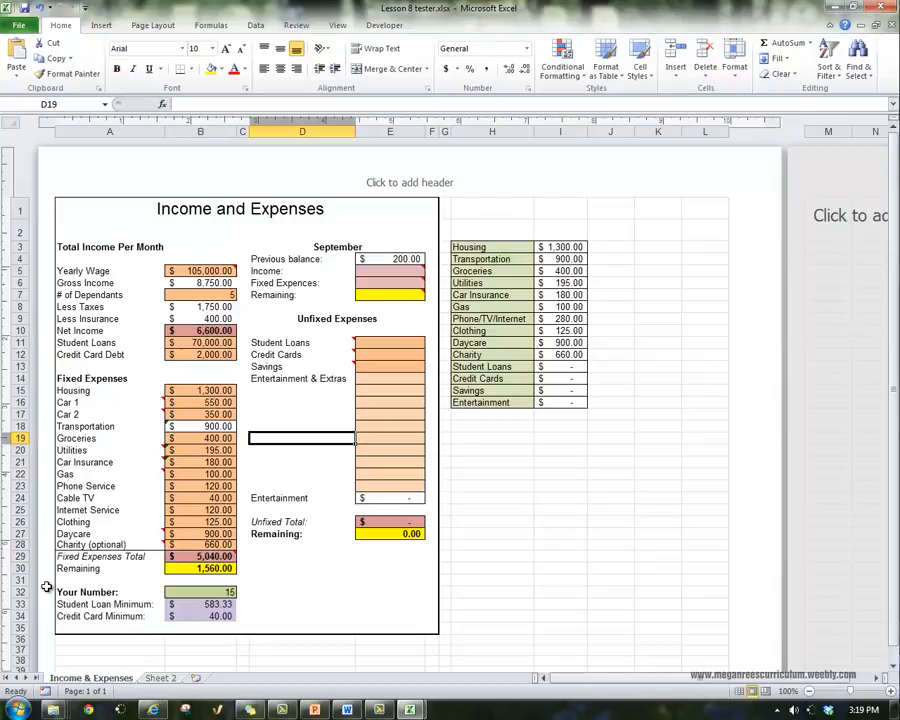
Review the fixed expense entries in column B and the formulas for Fixed Expenses Total in B29 and Remaining in B30
left_click(200, 545)
left_click(302, 556)
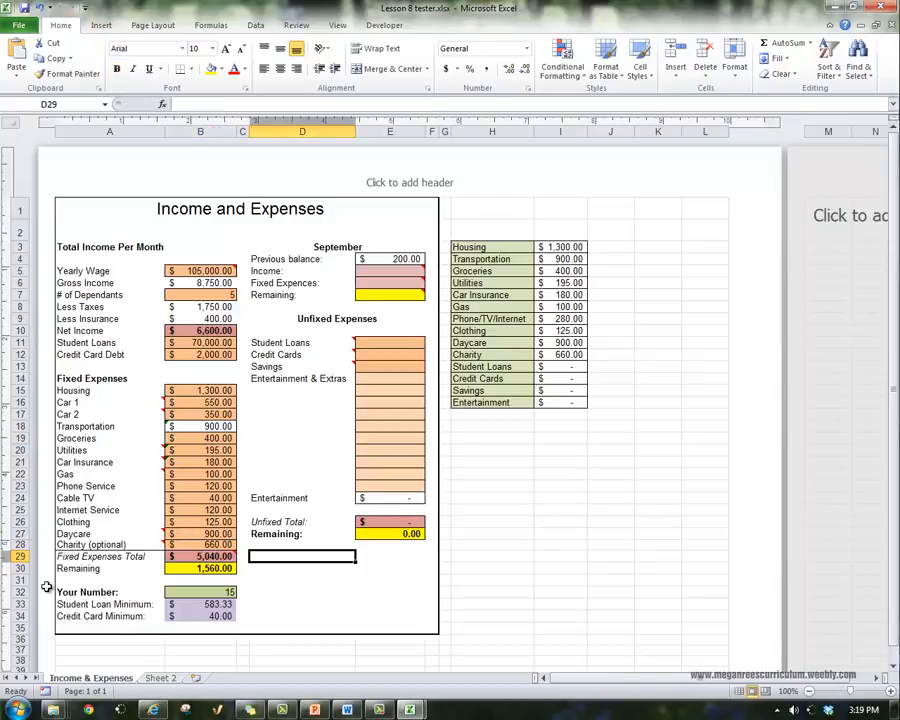
key("Up")
key("Left")
key("Left")
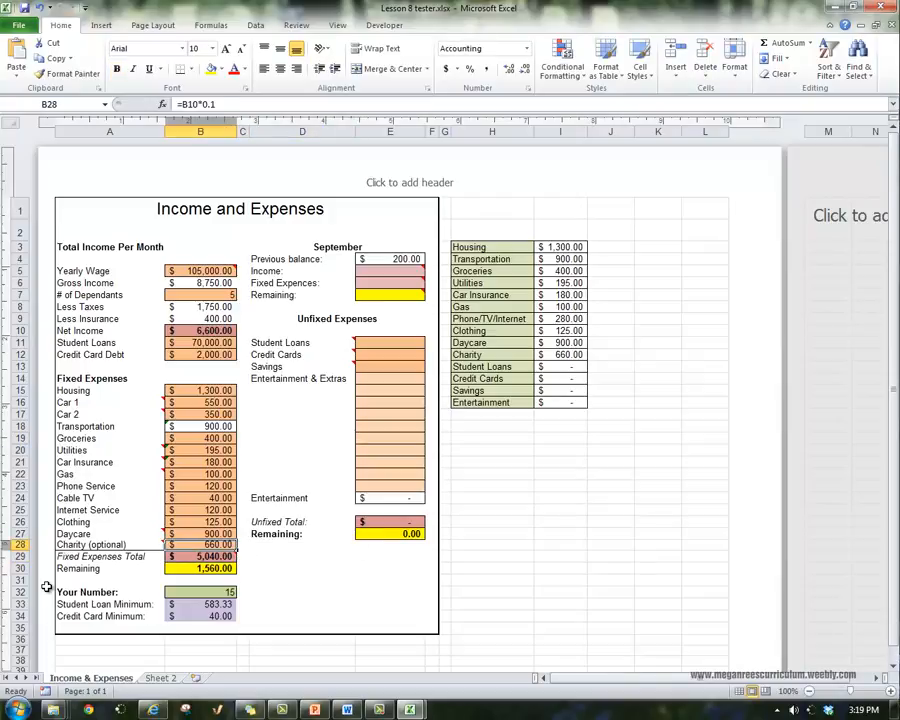
key("Up")
key("Up")
key("Up")
key("Up")
key("Up")
key("Up")
key("Up")
key("Up")
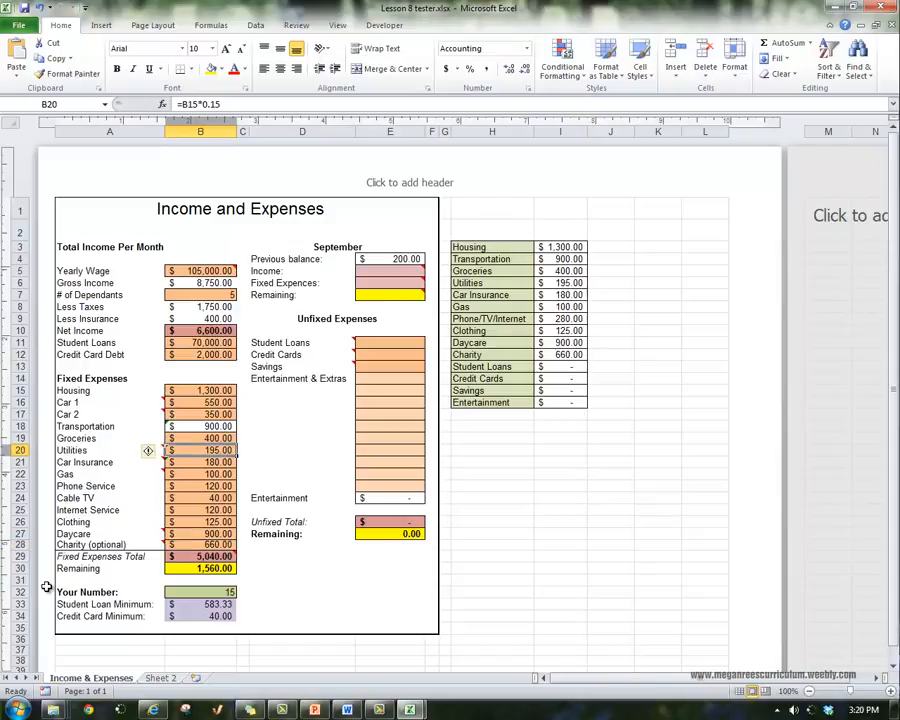
key("Down")
key("Down")
key("Down")
key("Down")
key("Down")
key("Down")
key("Down")
key("Down")
key("Down")
key("Down")
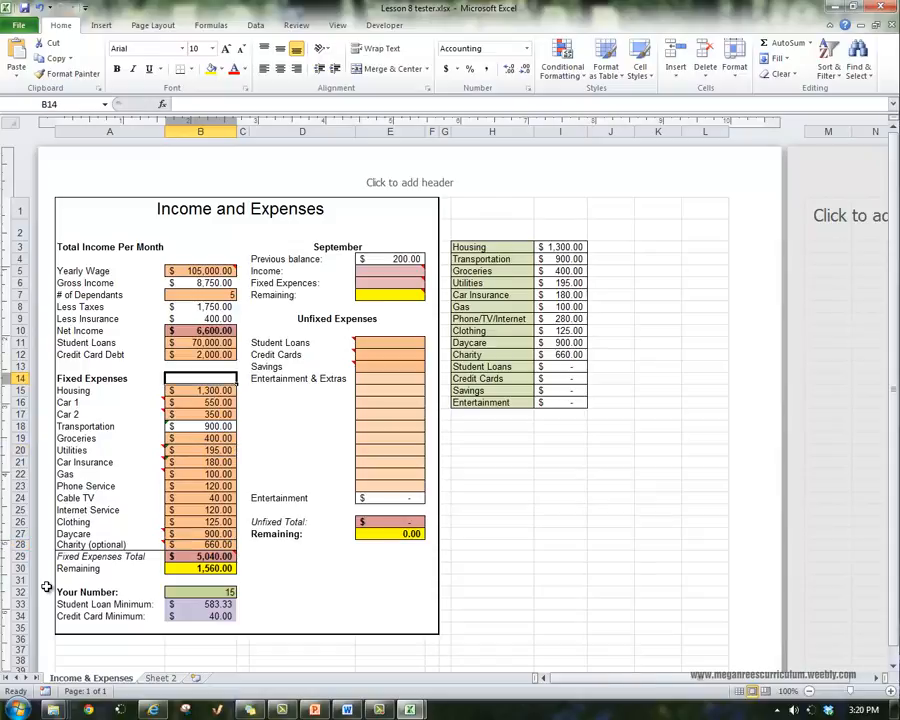
key("Up")
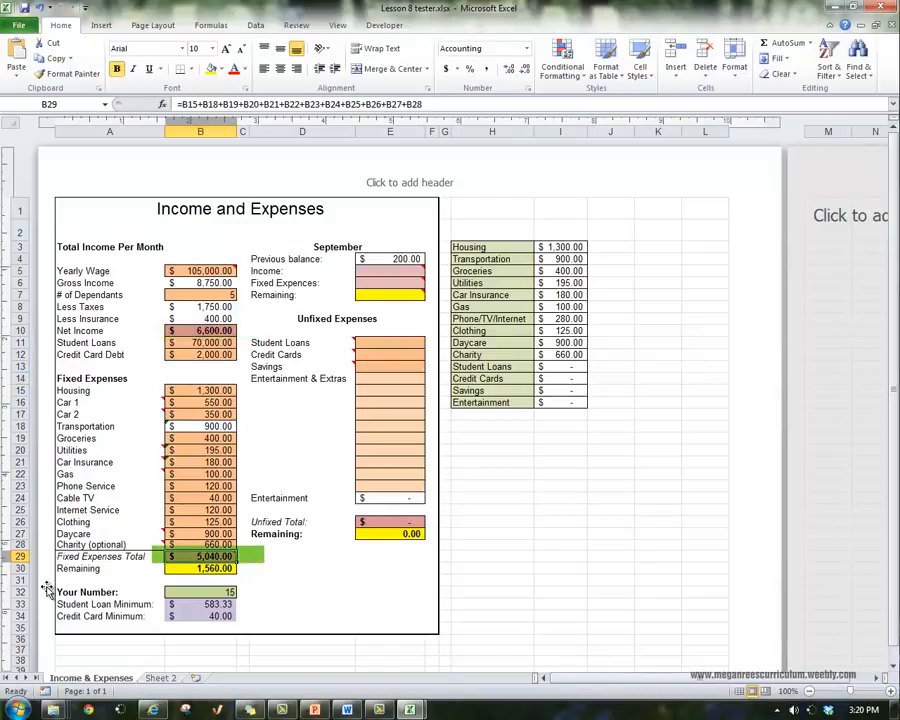
key("Down")
key("Down")
key("Up")
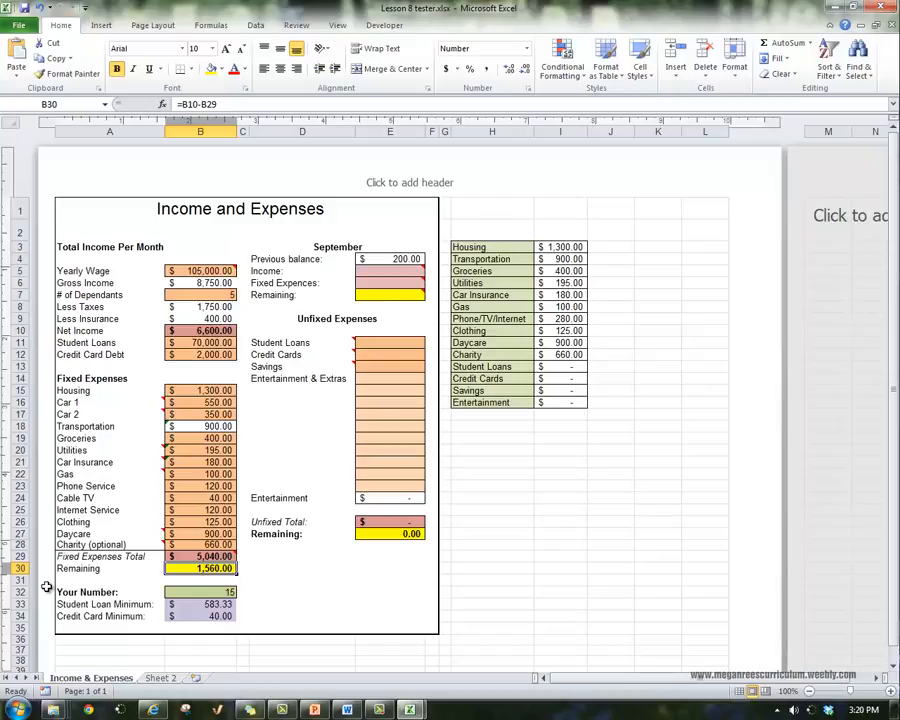
Test the effect on the budget by entering 2000 and 15000 for Daycare in B27, and restore the amount to 900
key("Up")
key("Up")
key("Up")
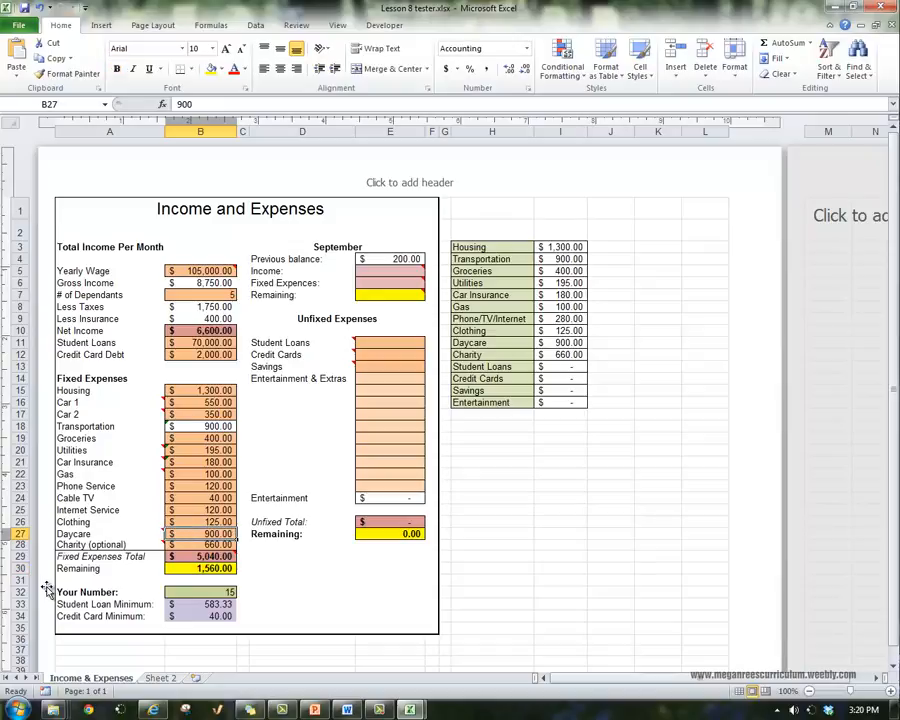
type("2000")
key("Return")
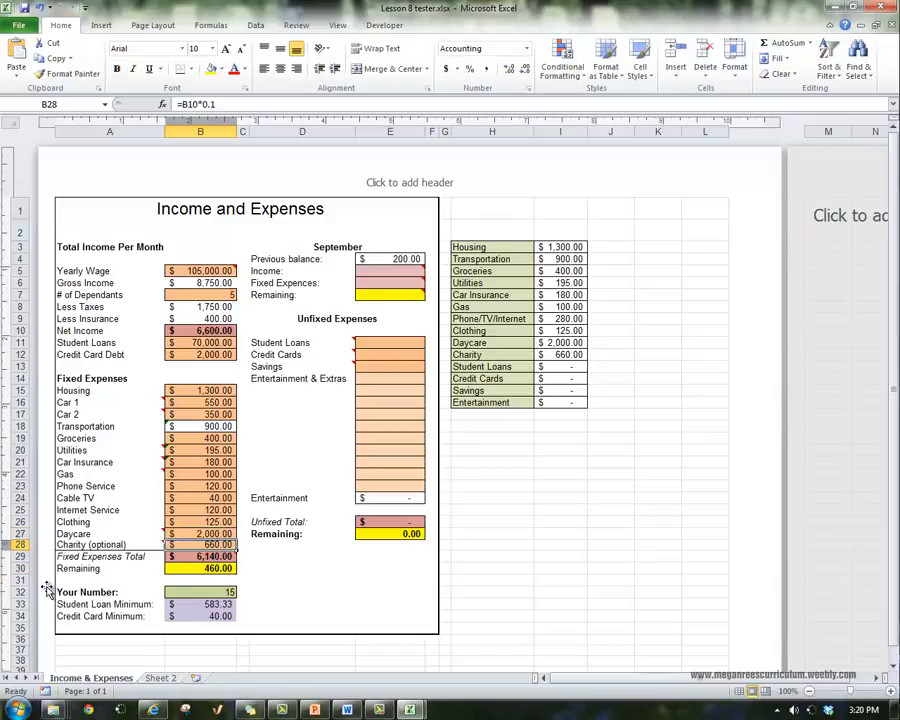
key("Up")
type("15000")
key("Return")
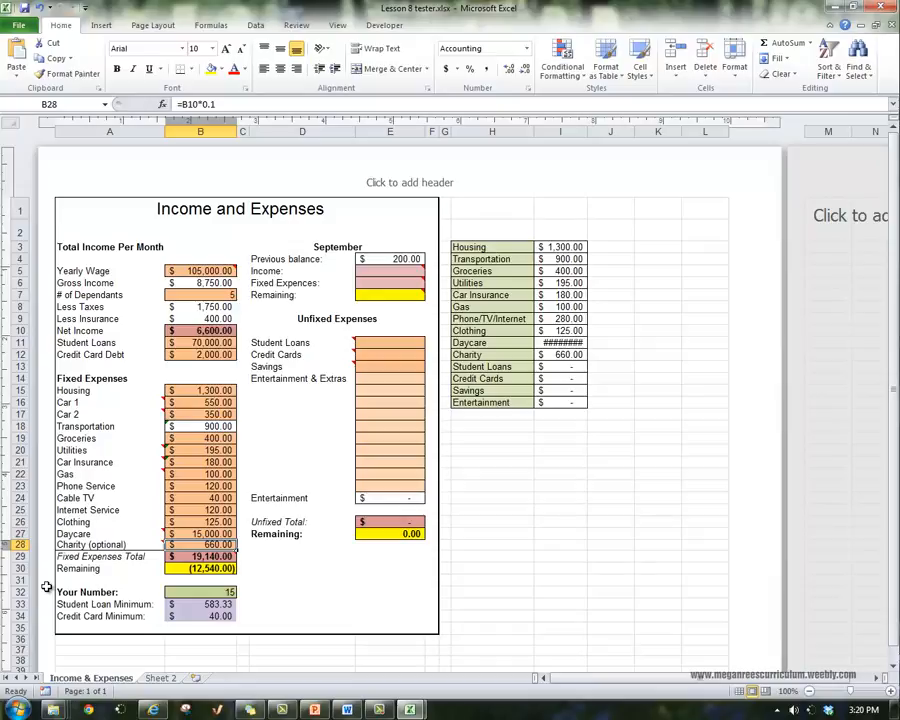
key("Up")
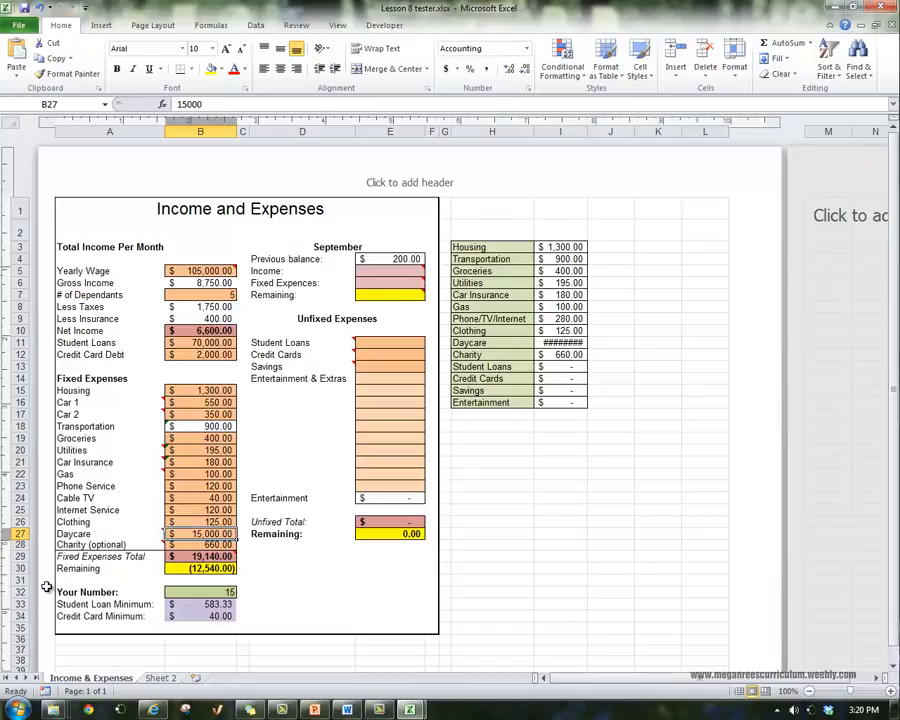
type("900")
key("Return")
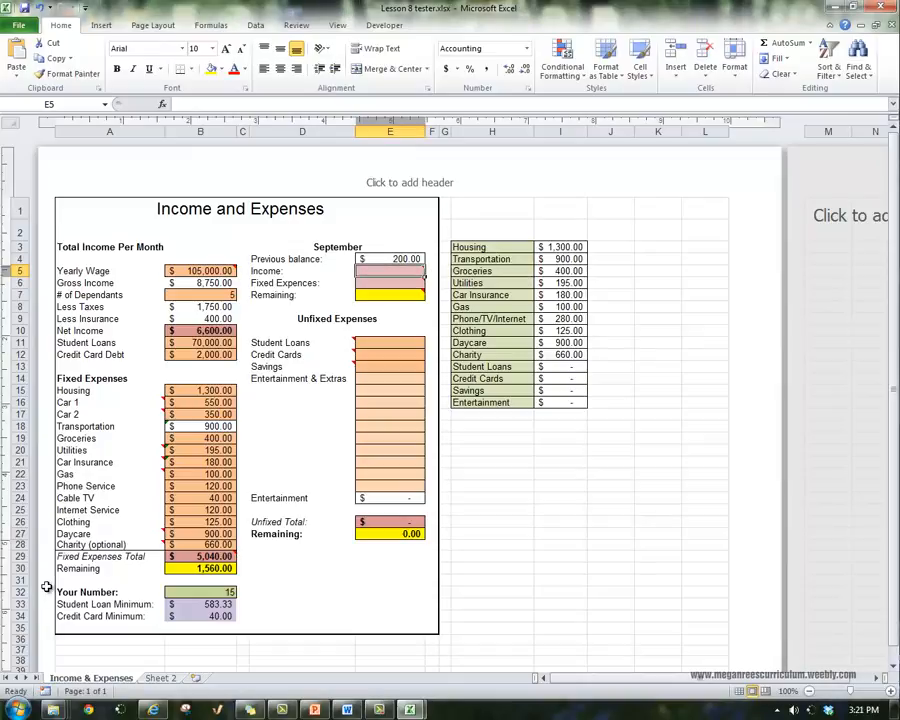
Fill in the September section with =B10 for Income in E5 and =B29 for Fixed Expenses in E6
type("=")
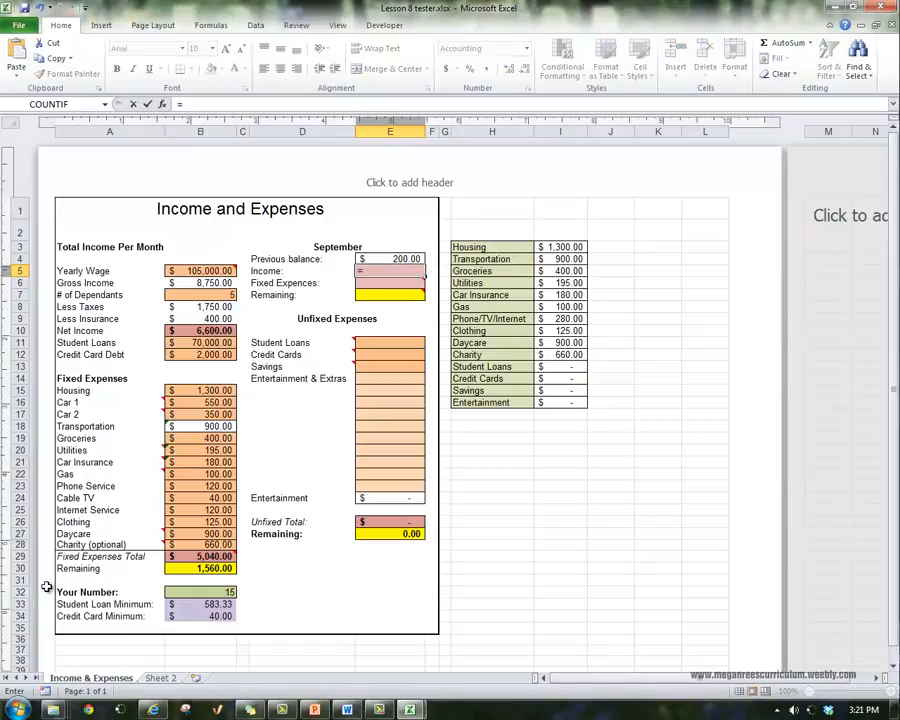
type("B10")
key("Return")
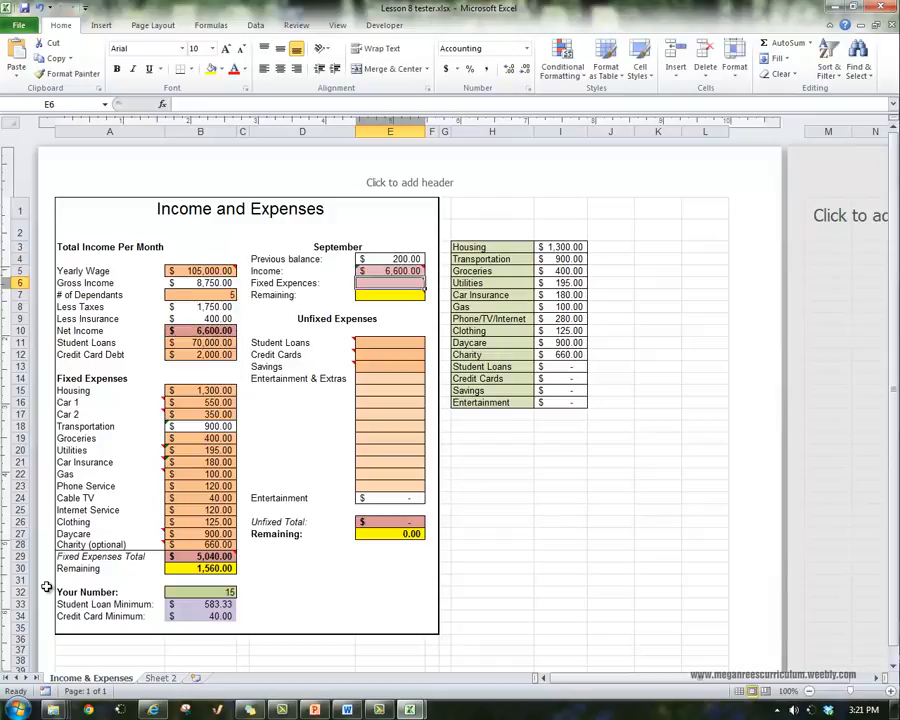
type("=")
type("B29")
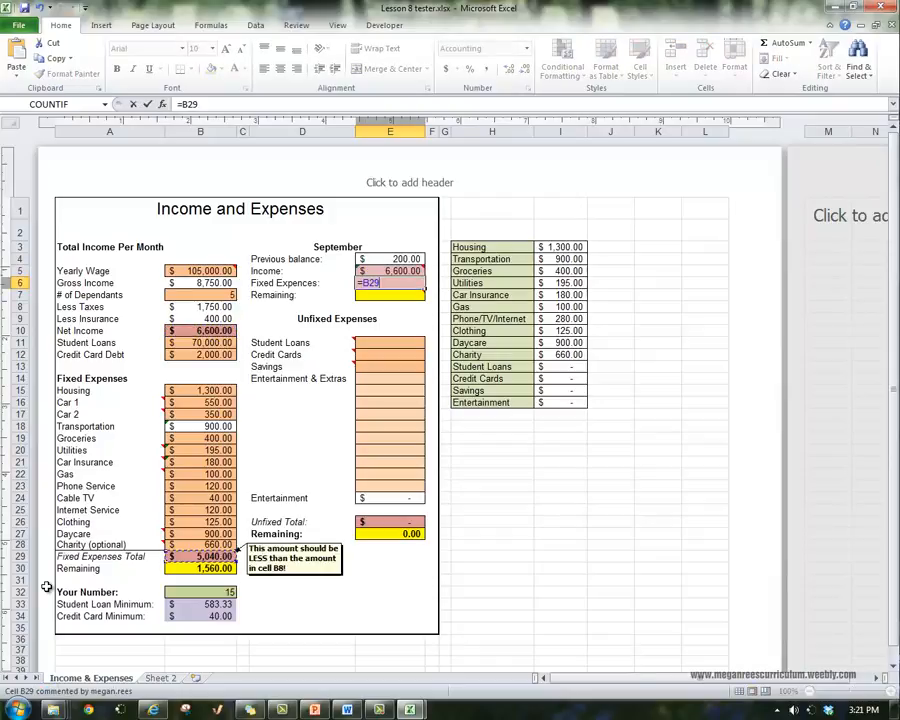
key("Return")
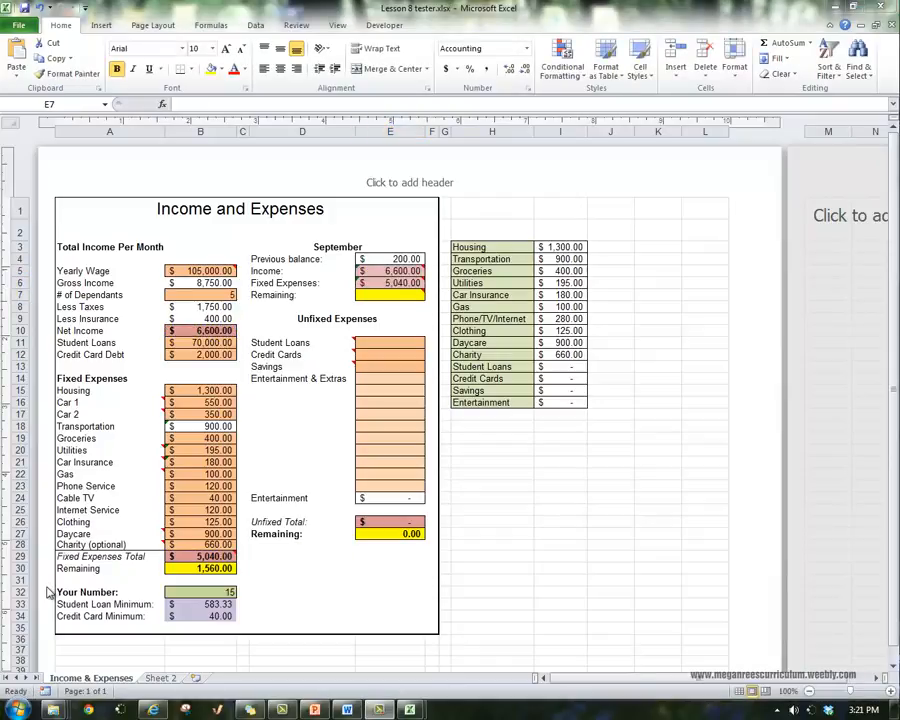
key("Up")
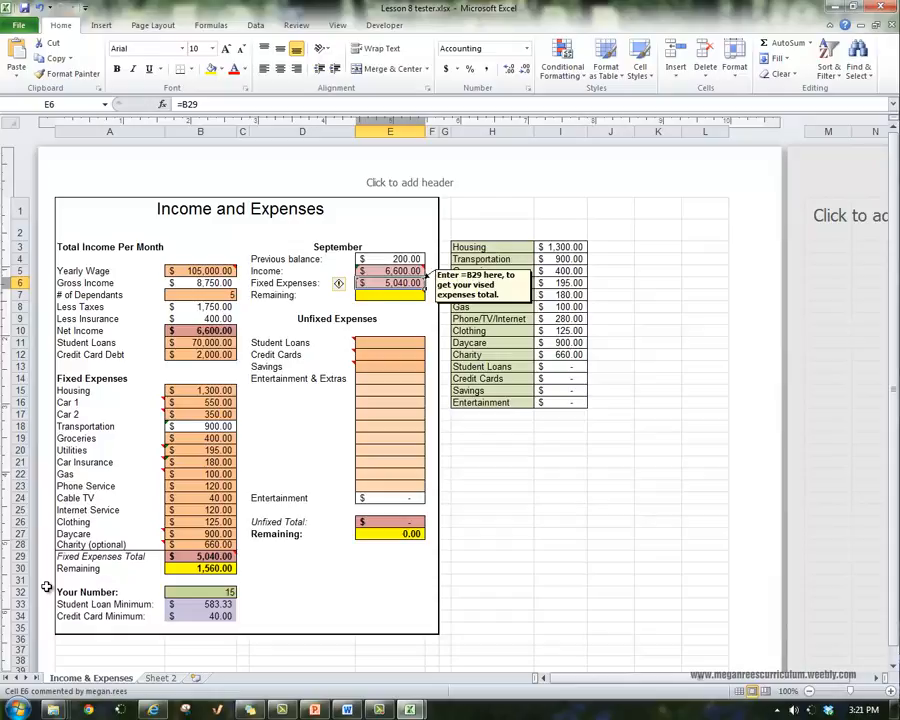
Enter the formula =E4+E5-E6 in E7 to calculate the September Remaining amount
key("Down")
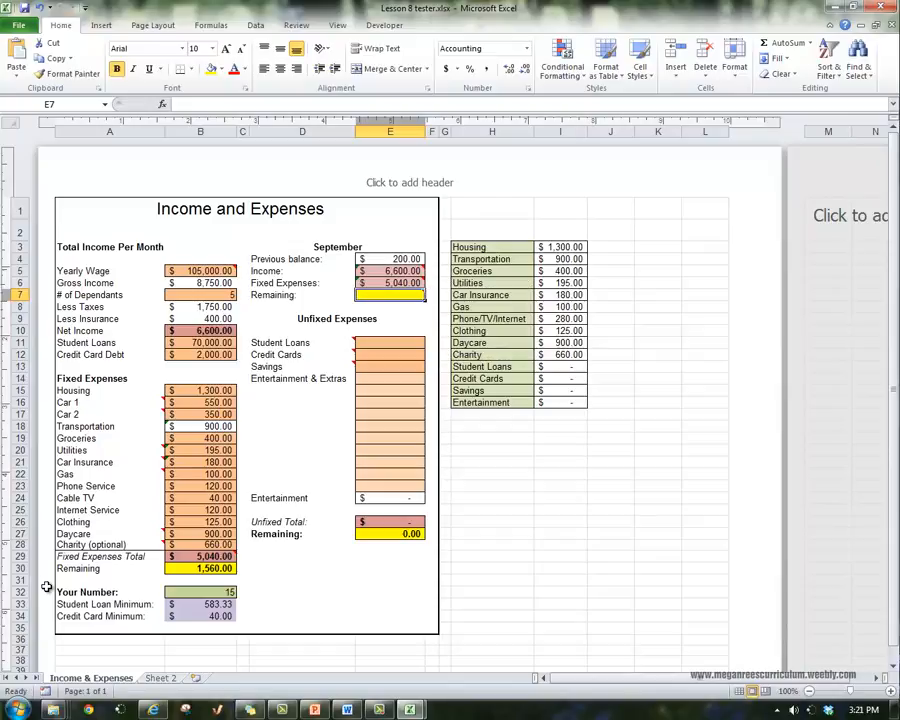
type("=")
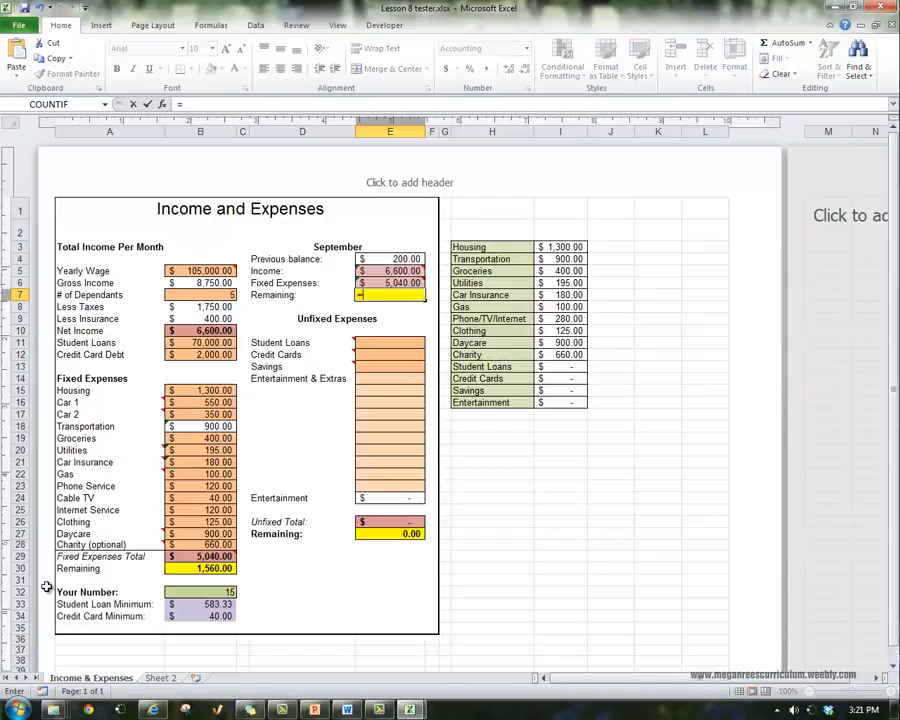
key("Up")
key("Up")
key("Up")
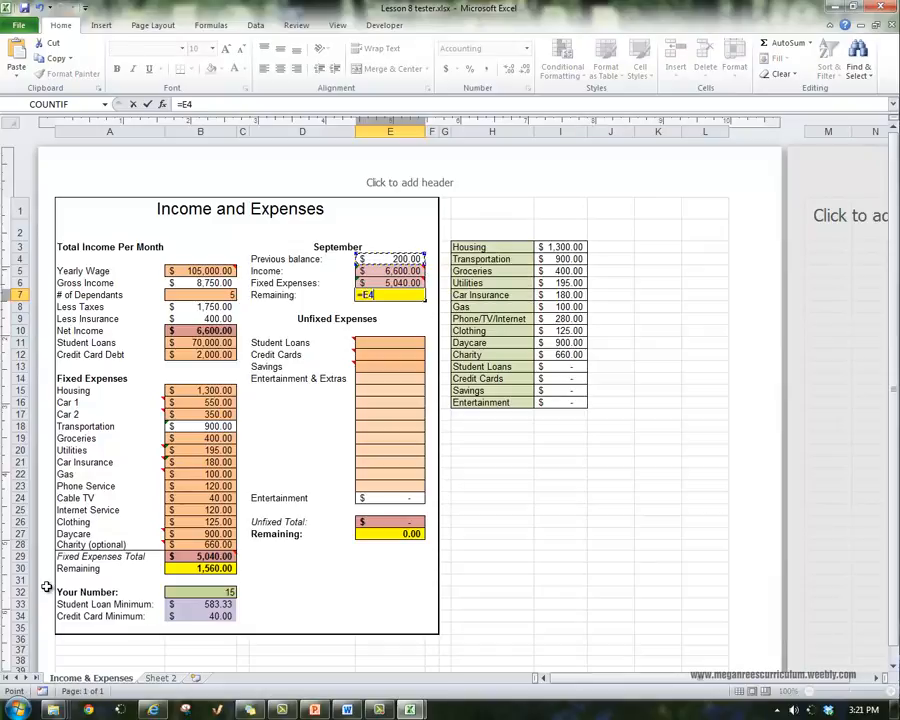
type("+")
key("Up")
key("Up")
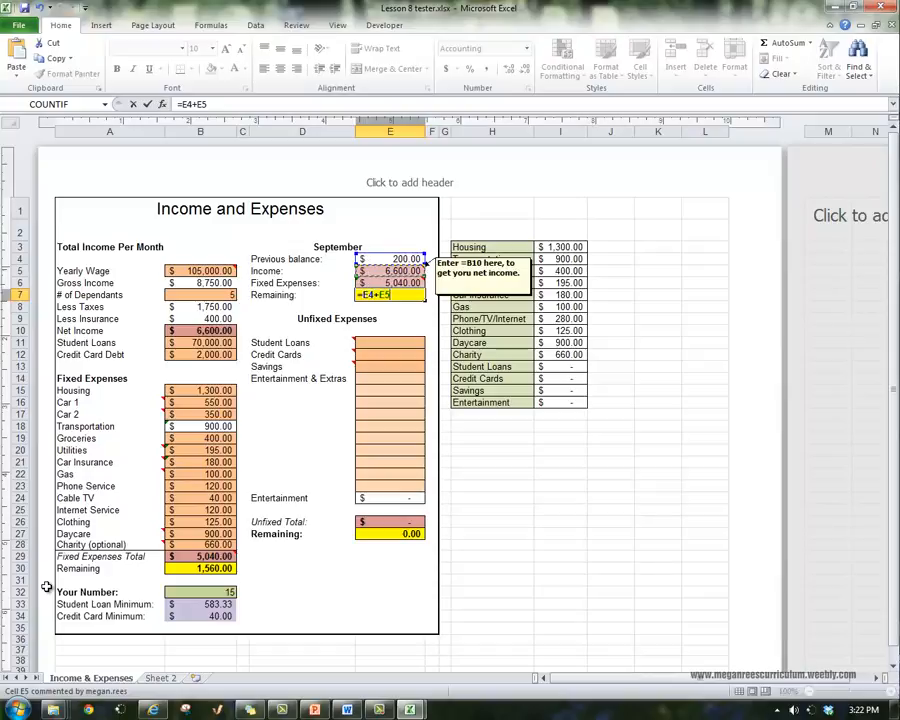
type("-")
key("Up")
key("Return")
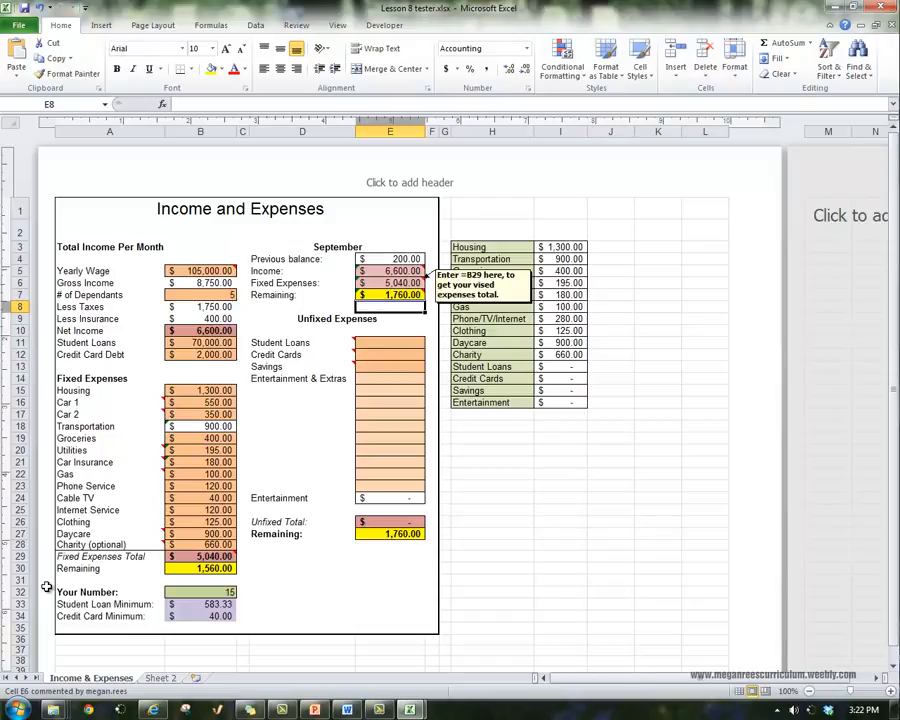
Read the Student Loans note and check the Student Loan Minimum in B33, and enter 583.33 for Student Loans in E11
key("Down")
key("Down")
key("Down")
left_click(48, 594)
left_click(46, 587)
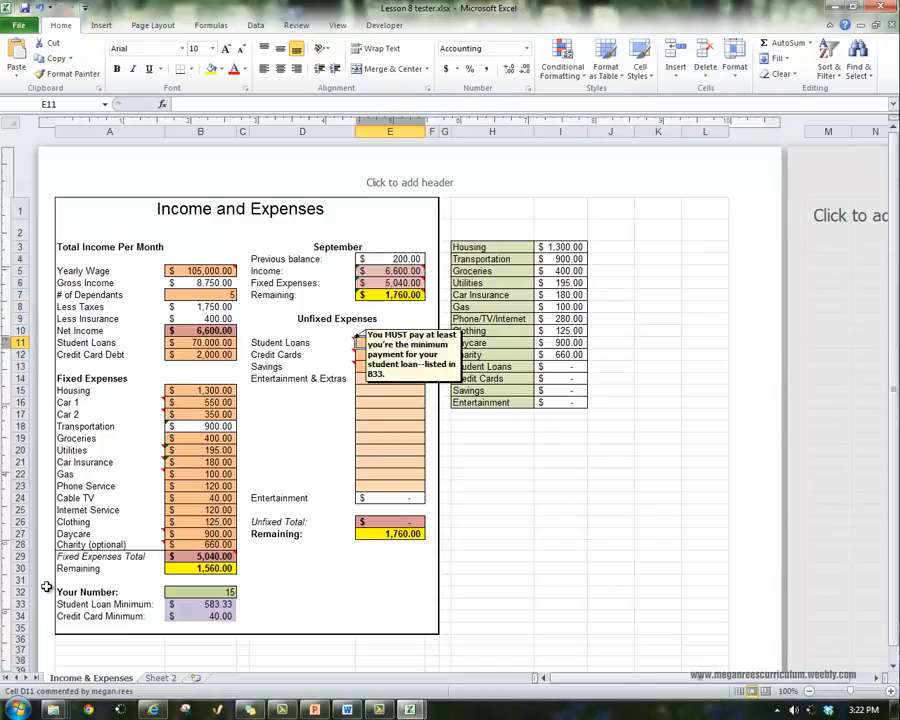
mouse_move(302, 355)
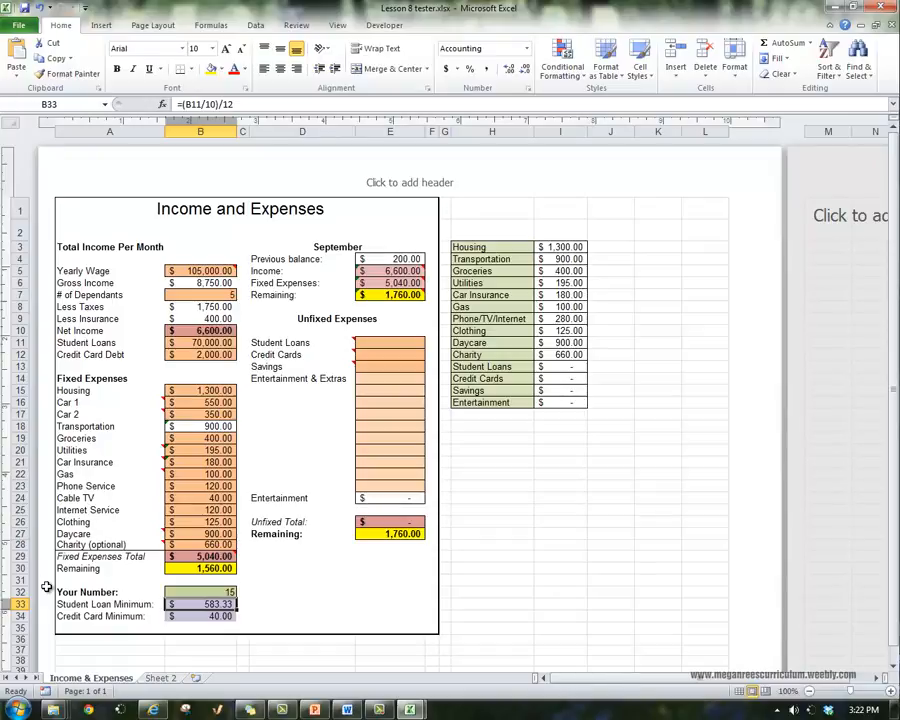
left_click(390, 343)
type("583.33")
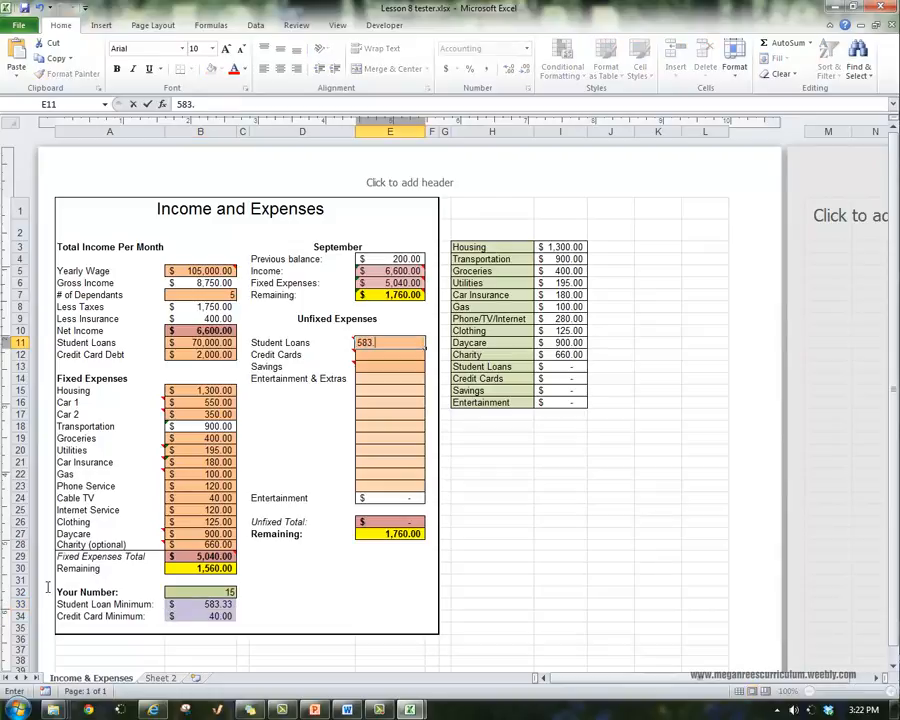
key("Return")
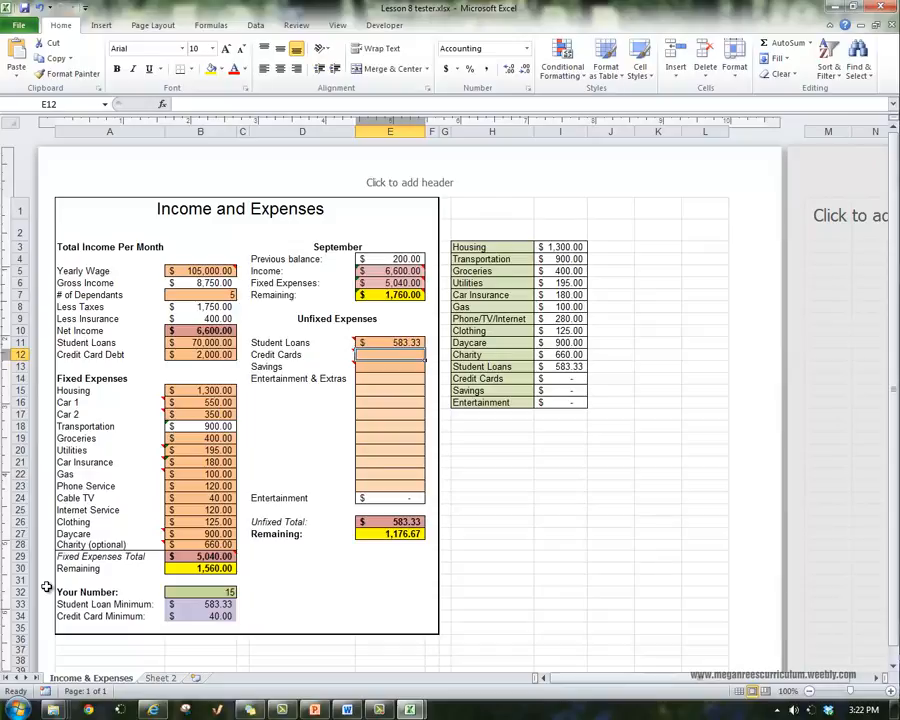
Enter 40 for Credit Cards in E12 and 100 for Savings in E13 under Unfixed Expenses
type("40")
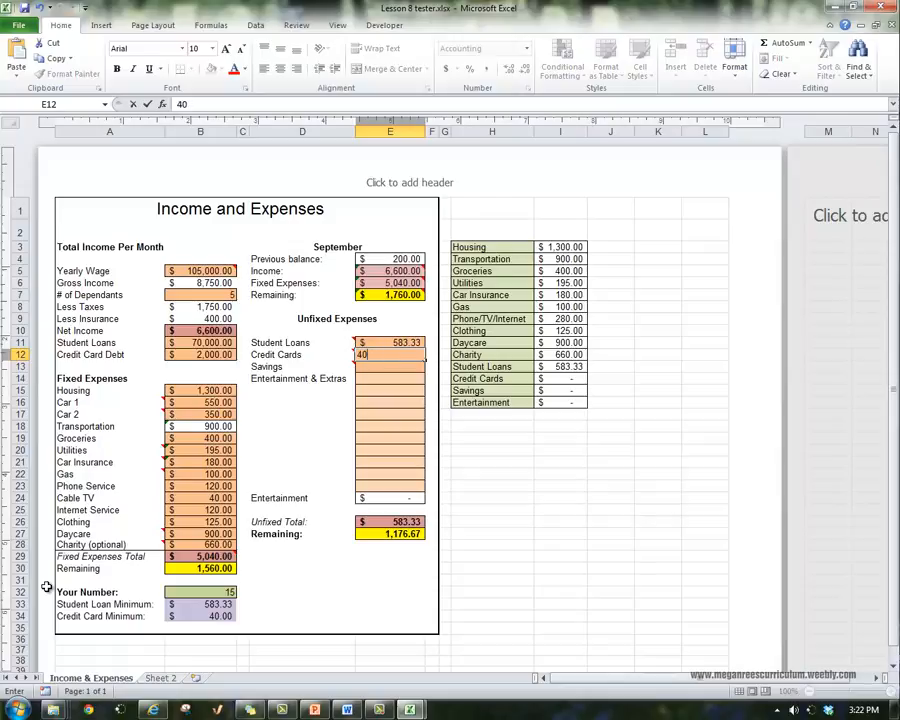
key("Return")
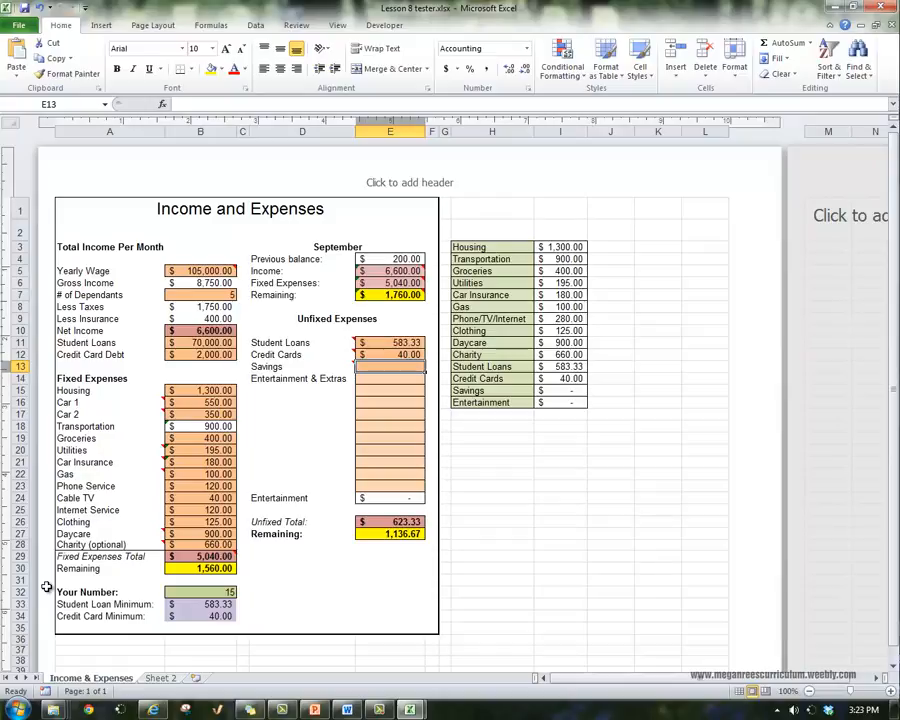
key("Up")
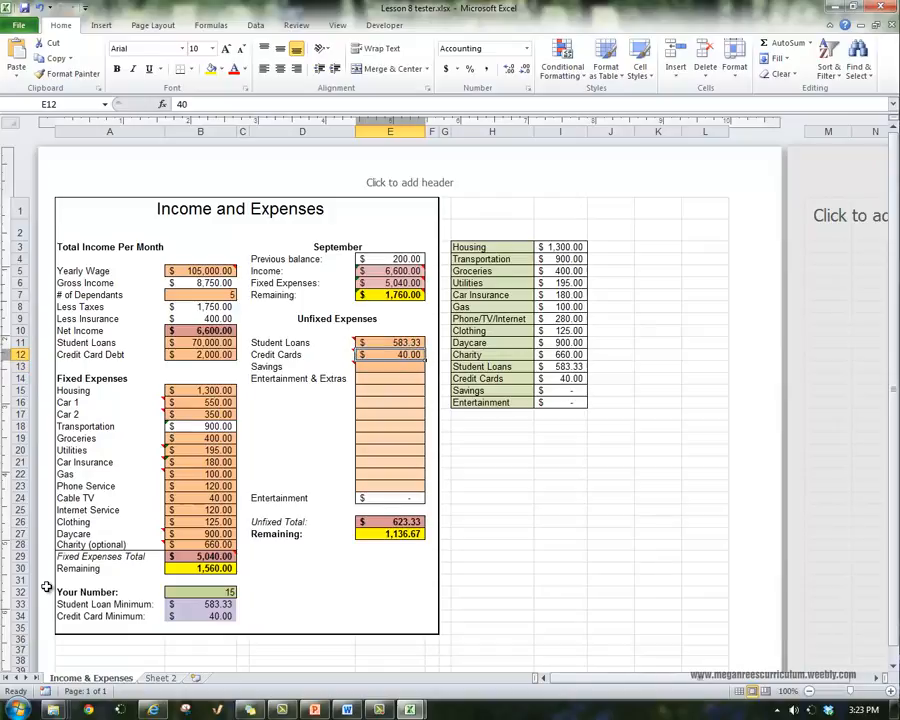
key("Down")
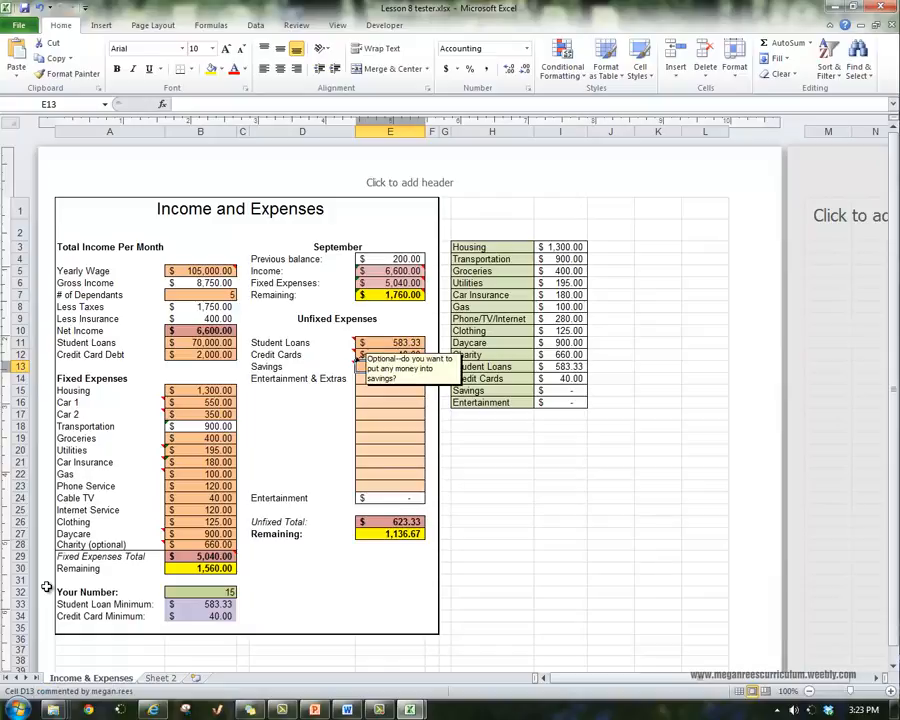
type("100")
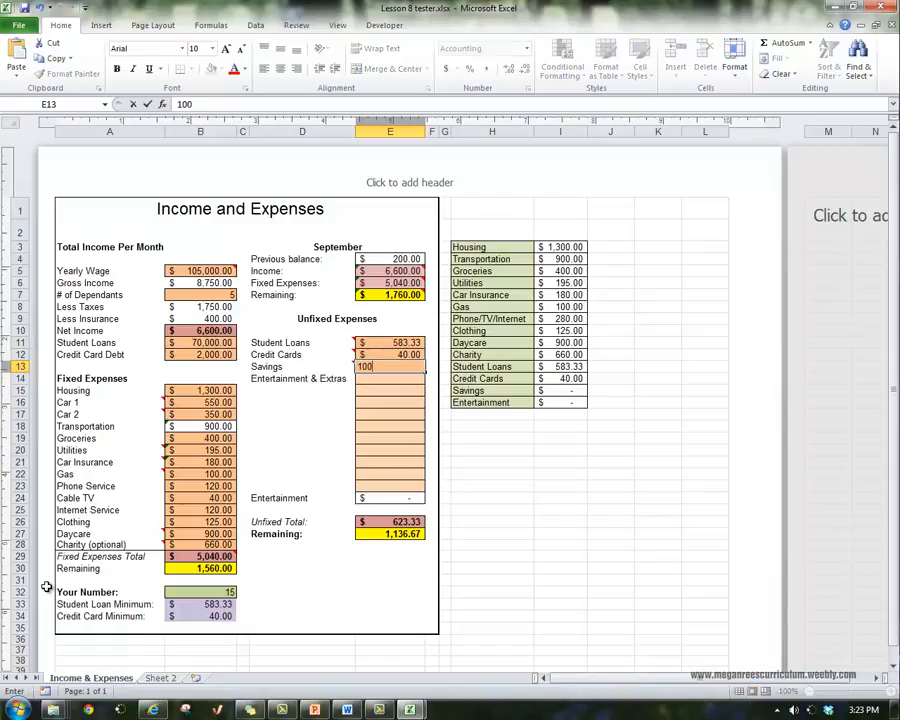
key("Return")
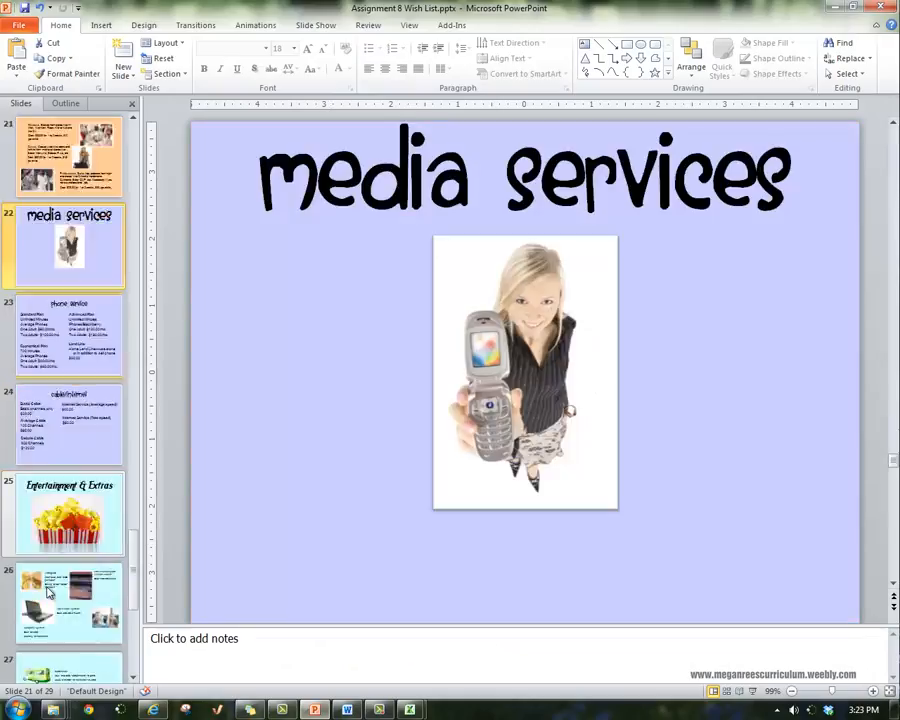
Look through the Entertainment & Extras options on slides 26 and 27 of the PowerPoint wish list
scroll(48, 592, "down", 3)
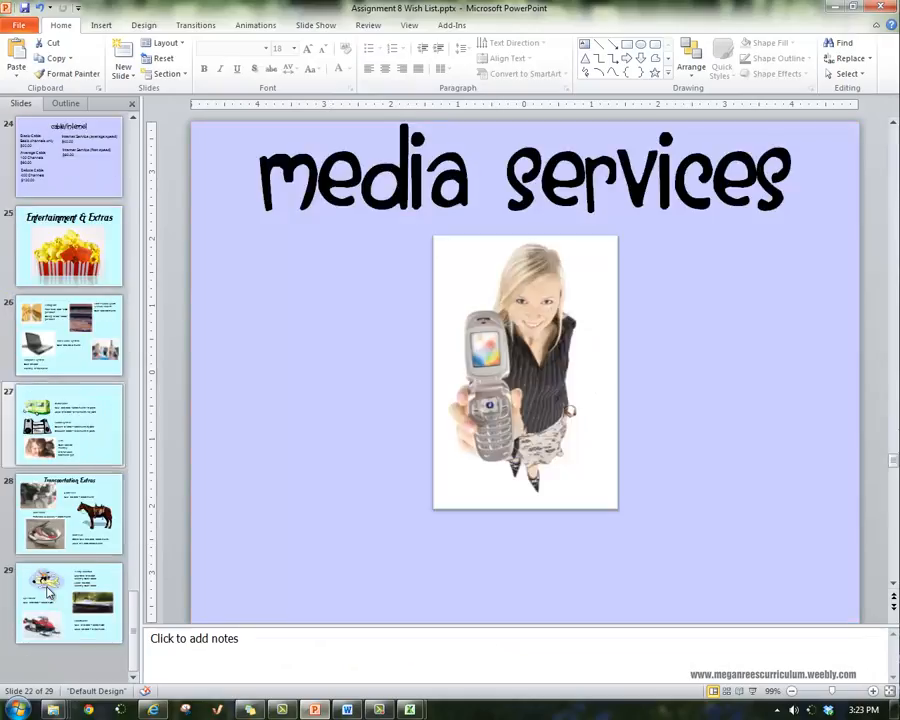
left_click(66, 336)
left_click(66, 425)
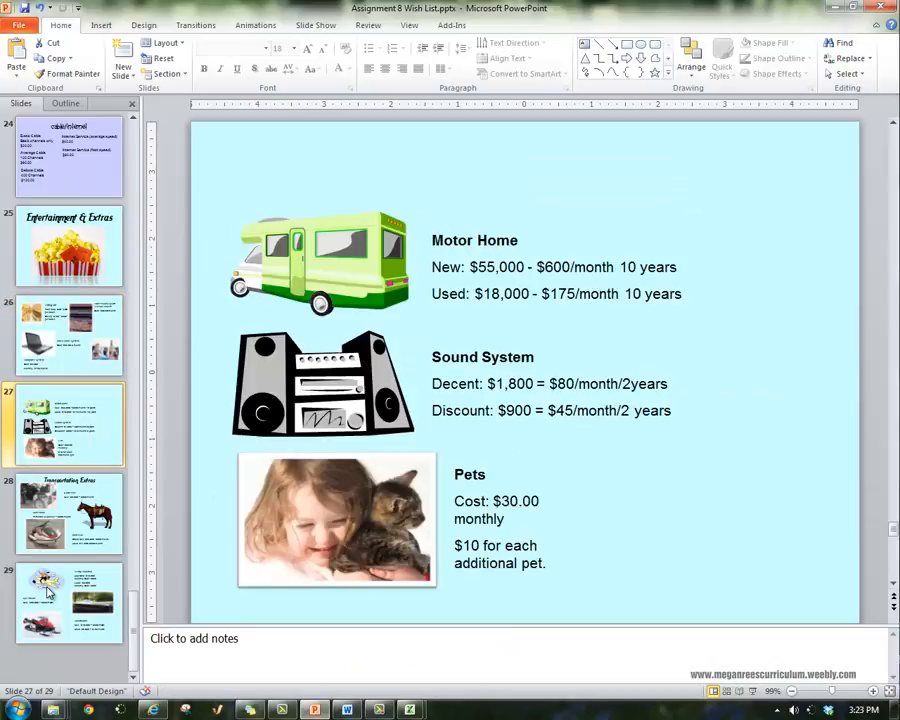